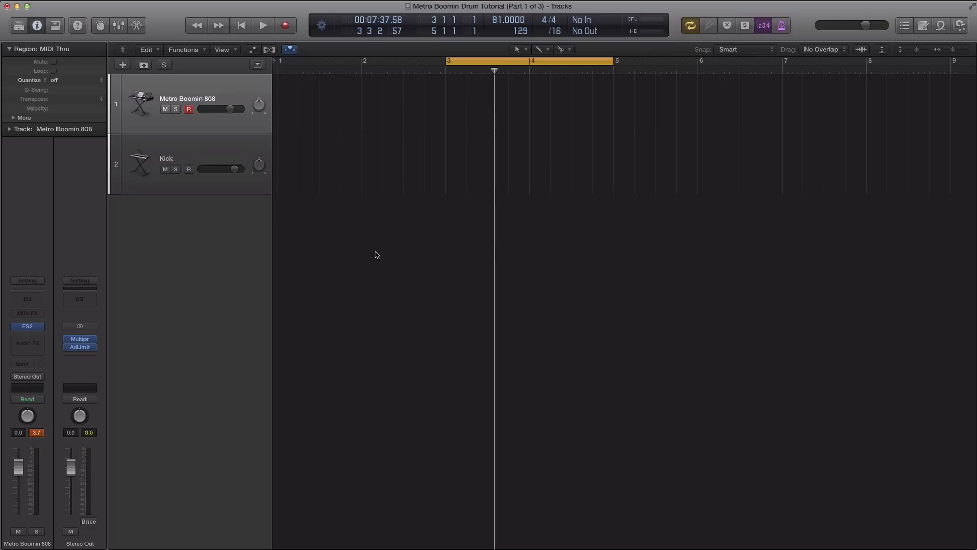
Look at the ES2 synthesizer settings behind the Metro Boomin 808 track, and close the plug-in window.
left_click(29, 327)
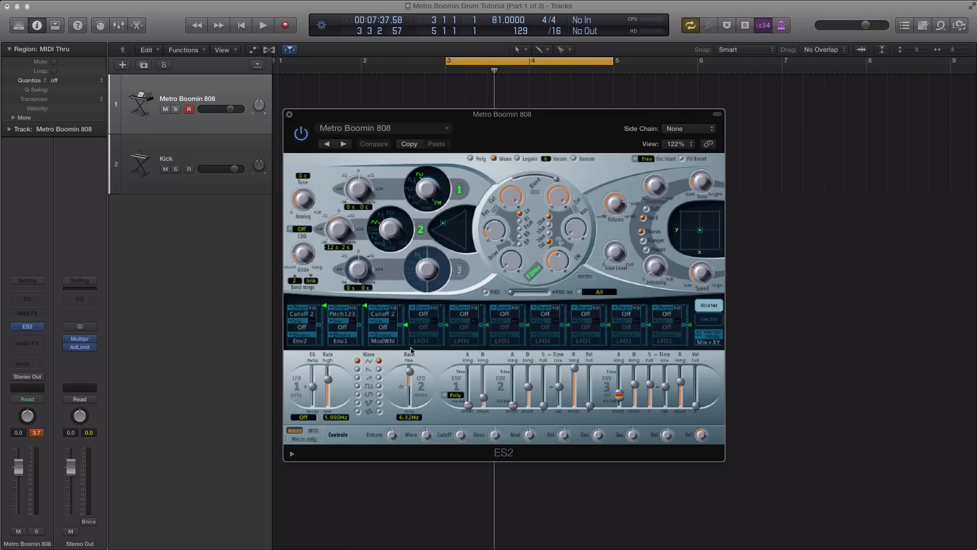
left_click(289, 114)
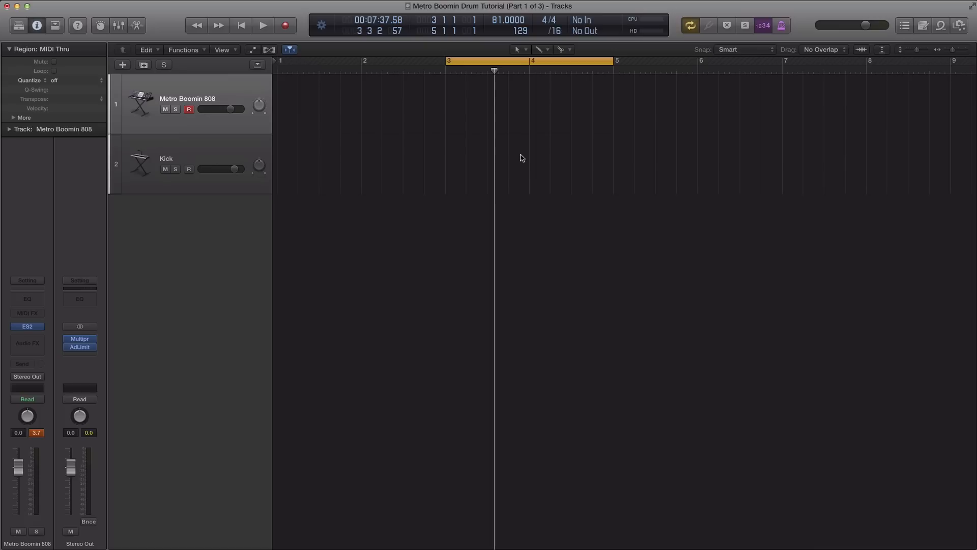
Record an 808 pattern over bars 3 and 4 of the Metro Boomin 808 track and quantize the region to 1/16 Note.
key("space")
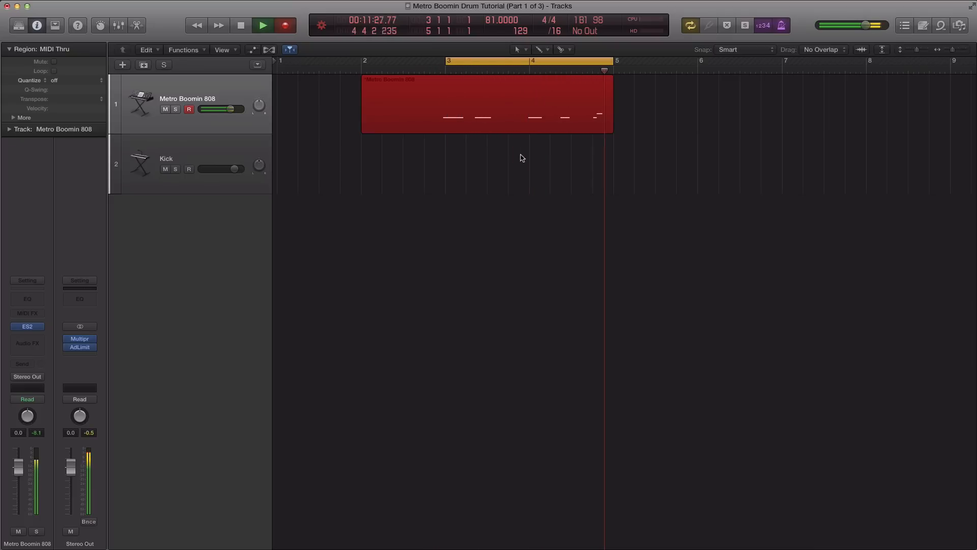
key("space")
left_click(76, 81)
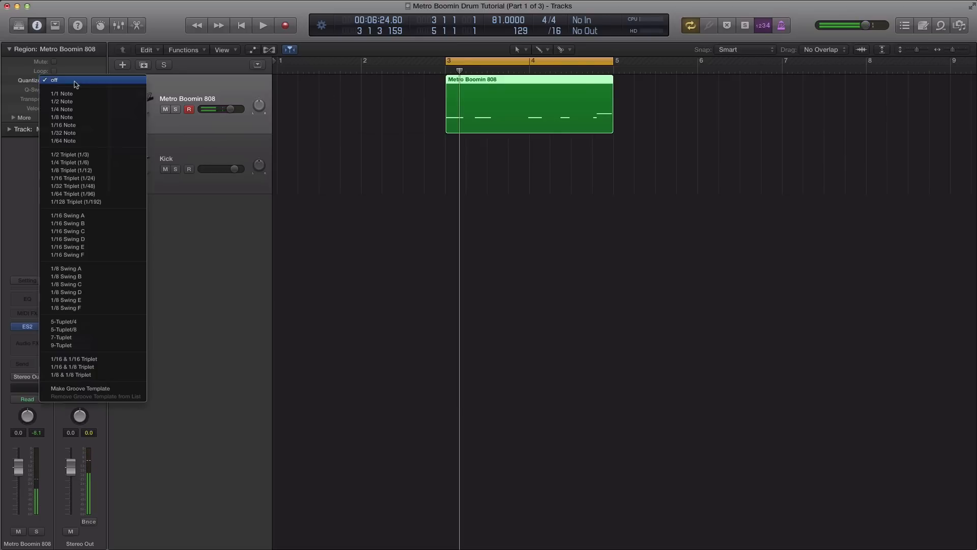
left_click(75, 125)
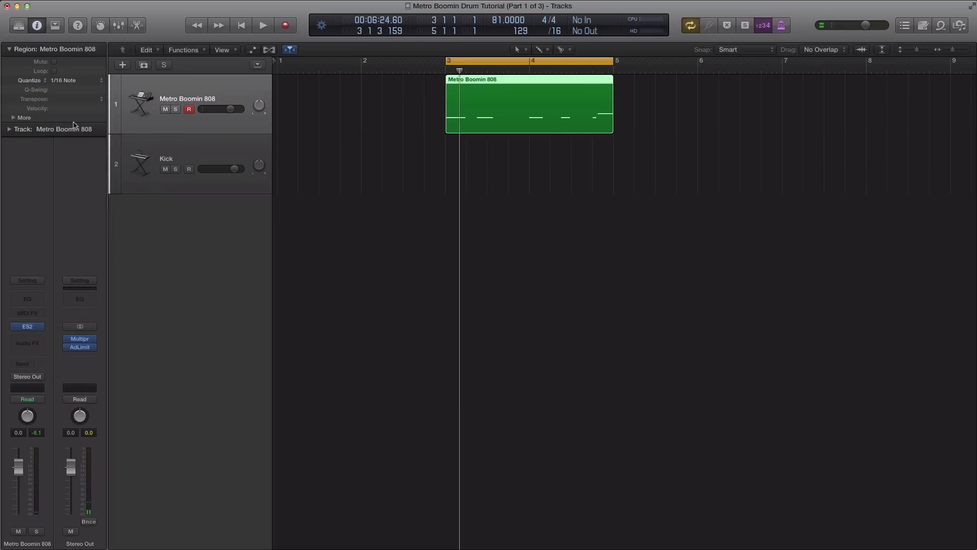
Open the Metro Boomin 808 region in the Piano Roll and play back the pattern.
double_click(509, 111)
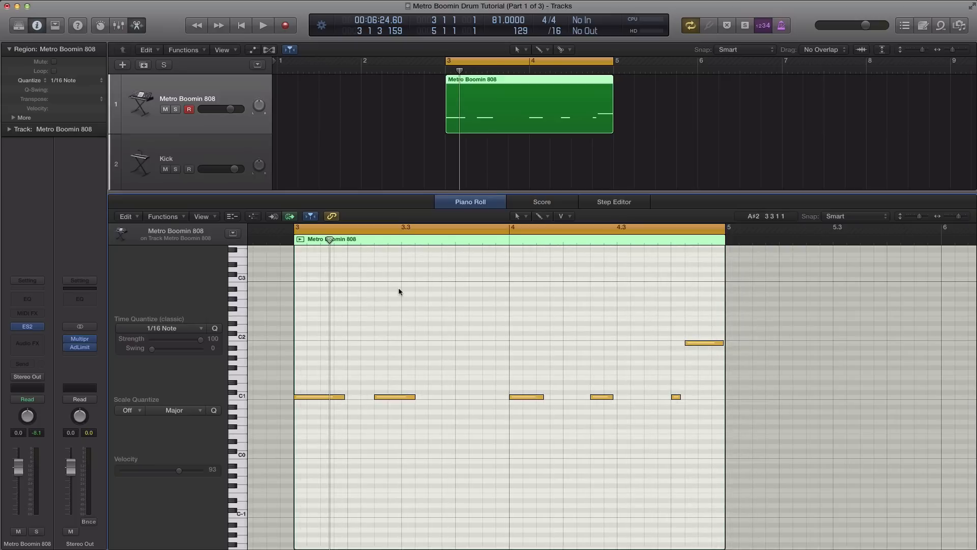
key("space")
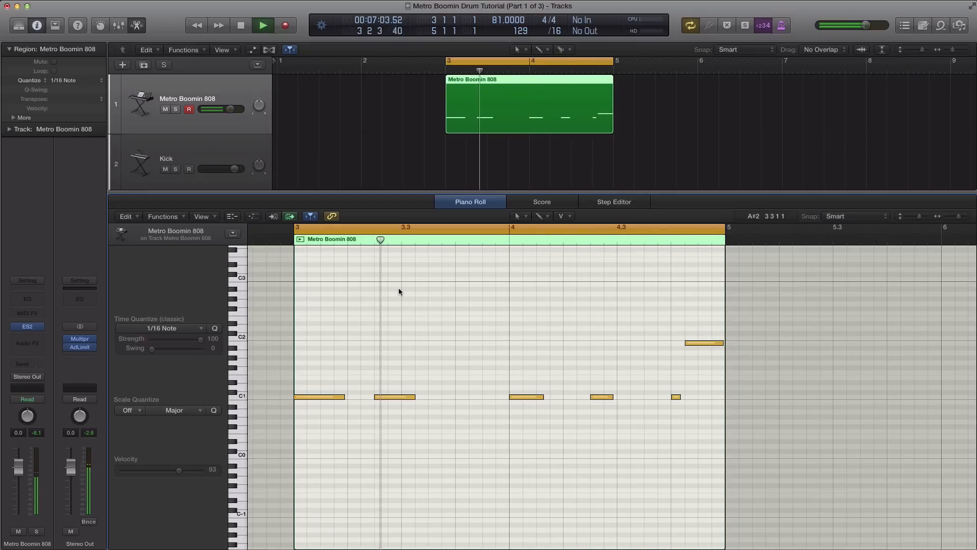
key("space")
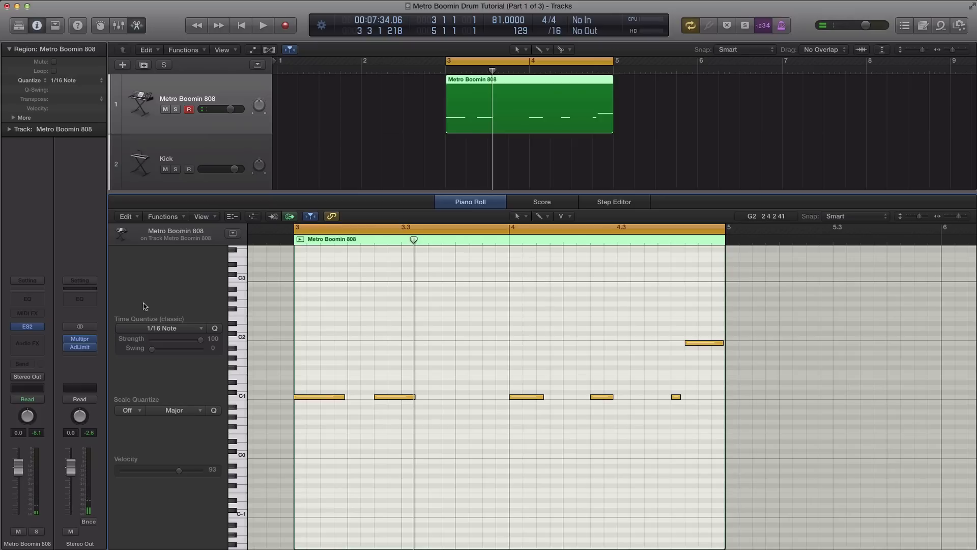
Insert the stereo Camel Audio CamelCrusher effect on the Metro Boomin 808 channel and move its window to the middle of the screen.
left_click(41, 343)
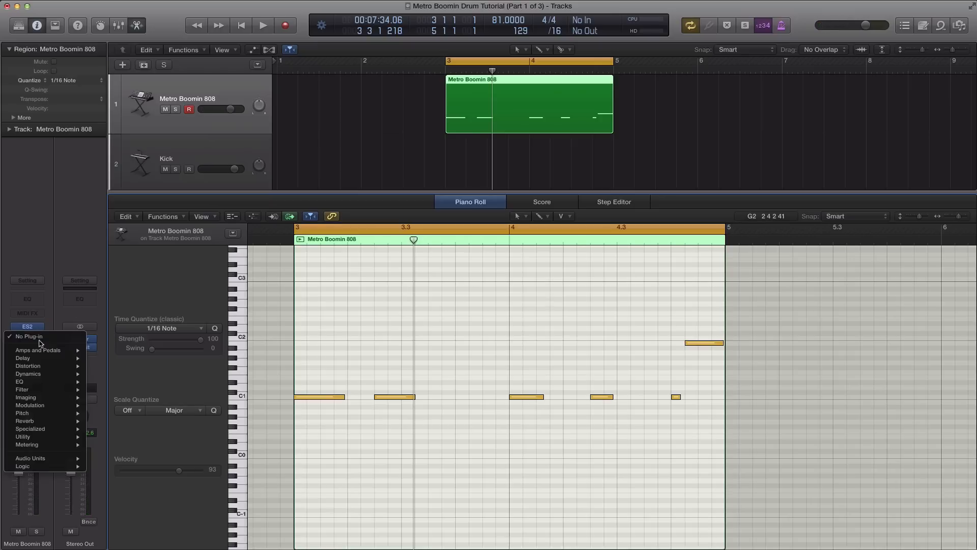
mouse_move(33, 462)
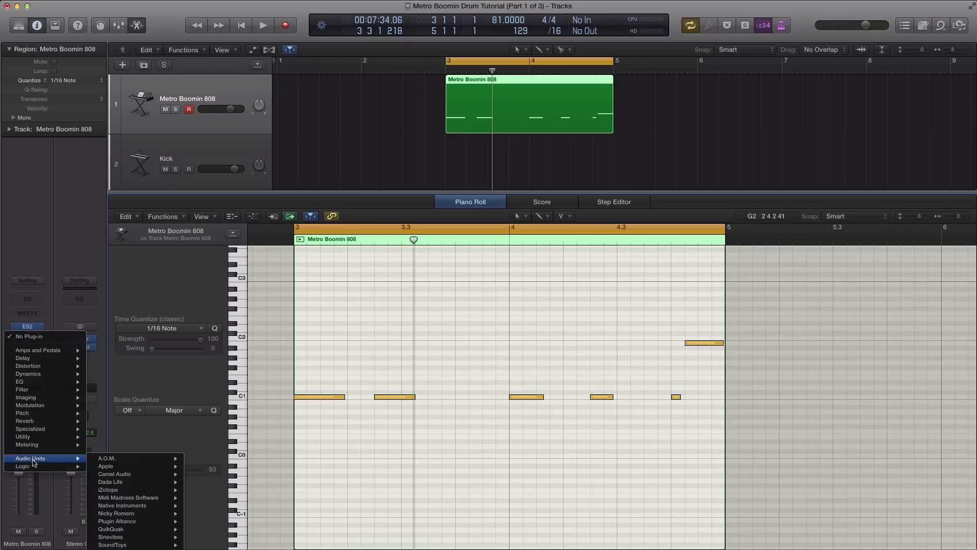
mouse_move(127, 474)
mouse_move(203, 476)
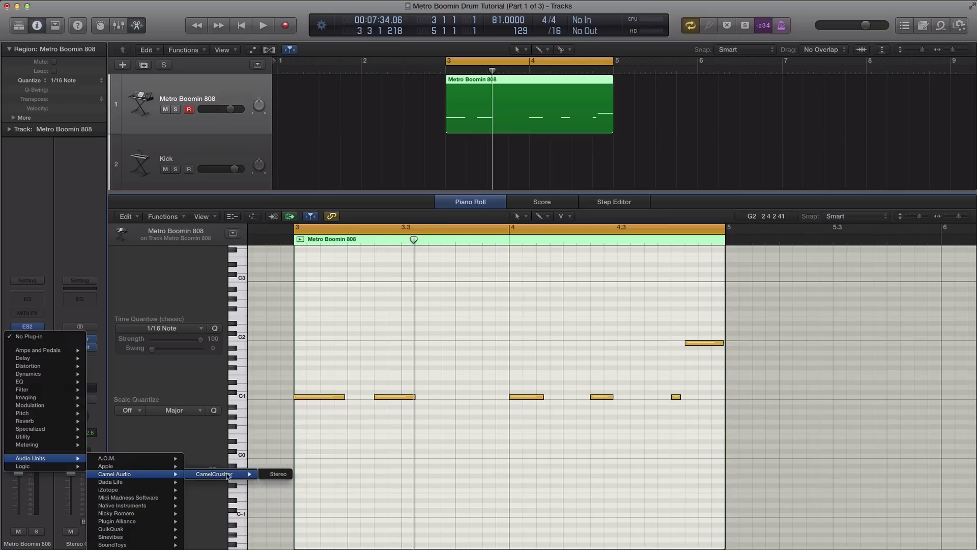
left_click(266, 476)
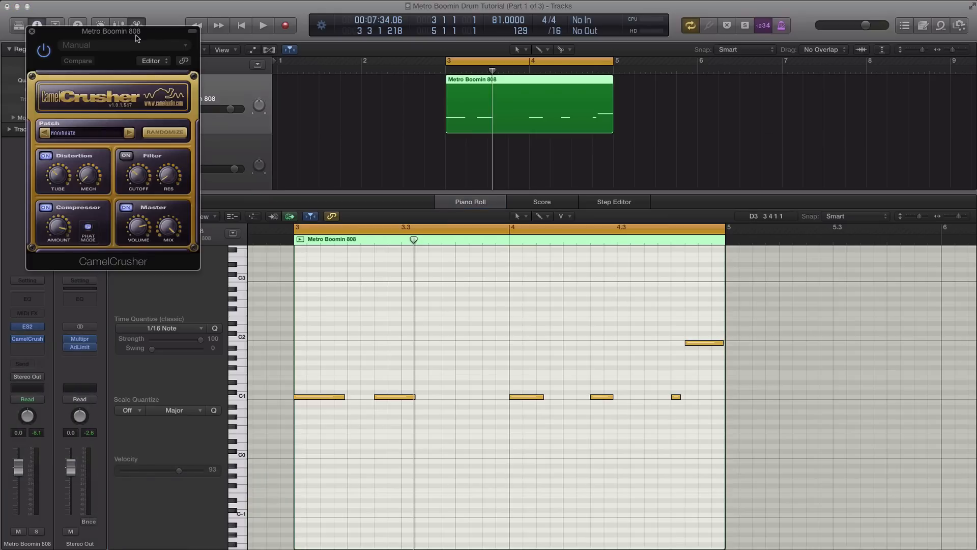
left_click_drag(129, 36, 545, 152)
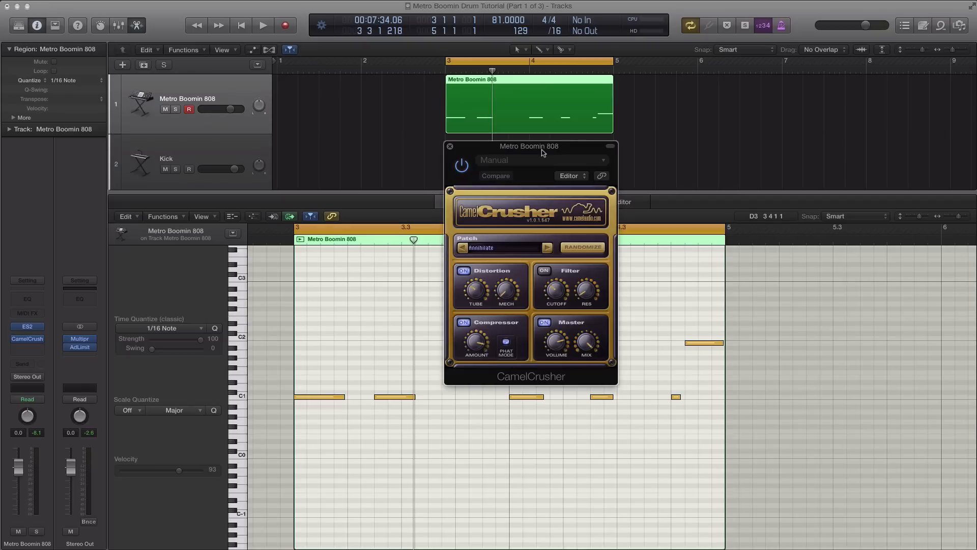
Audition the 808 through CamelCrusher's Annihilate patch and raise the Mech distortion amount.
key("space")
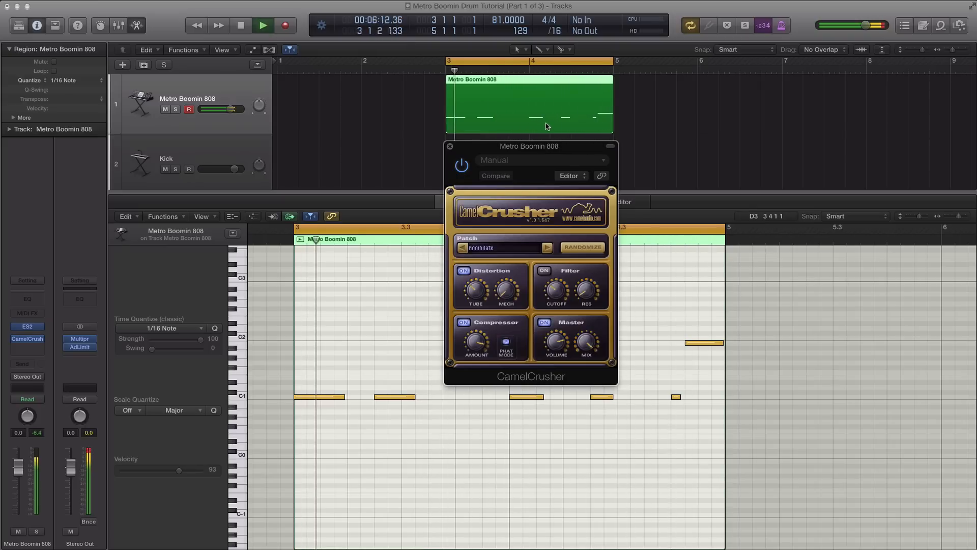
key("space")
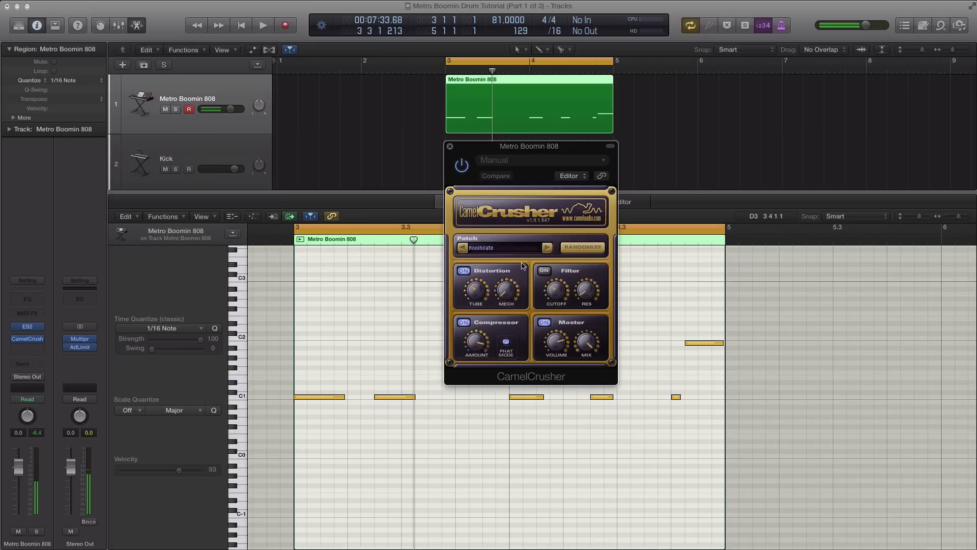
left_click_drag(512, 287, 507, 263)
key("space")
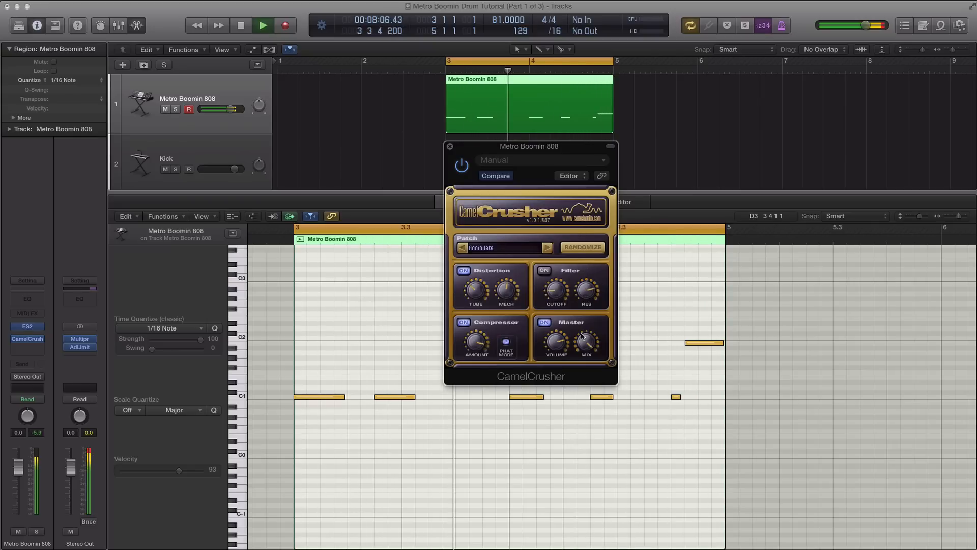
key("space")
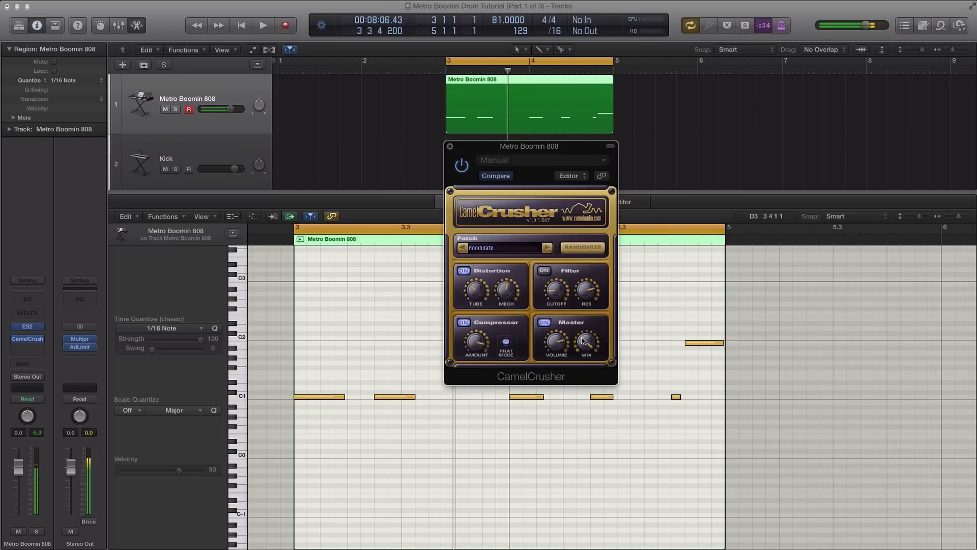
Compare the 808 with the compressor's Phat Mode off and on during playback, and close CamelCrusher.
left_click(506, 343)
key("space")
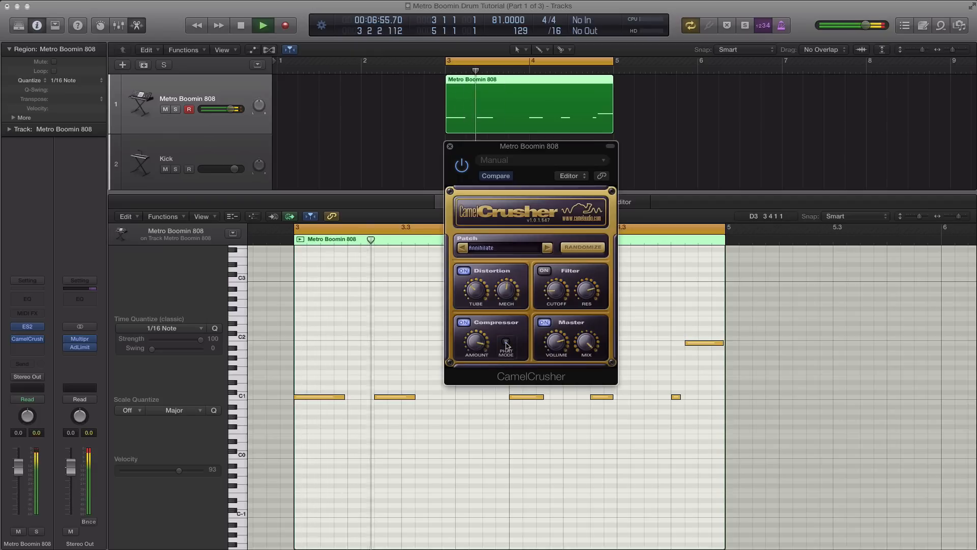
left_click(506, 343)
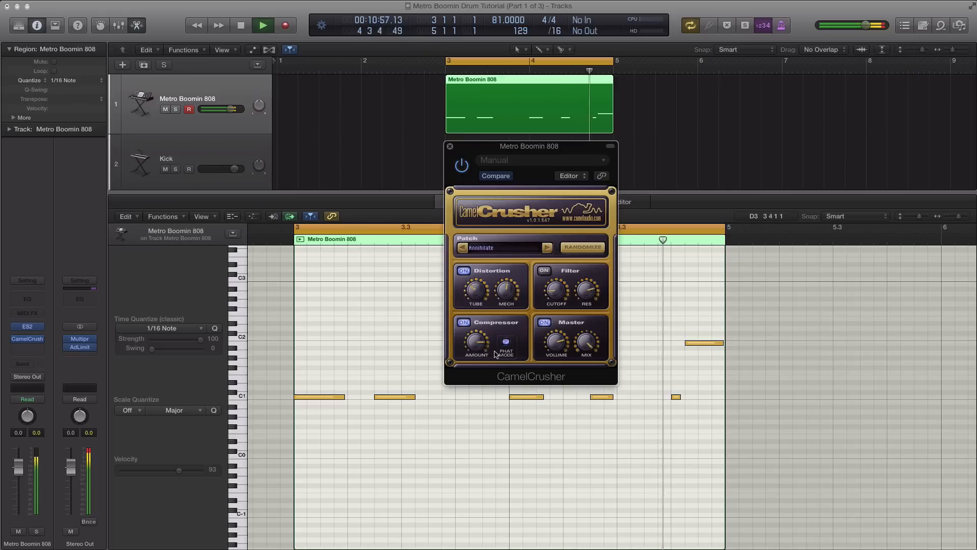
key("space")
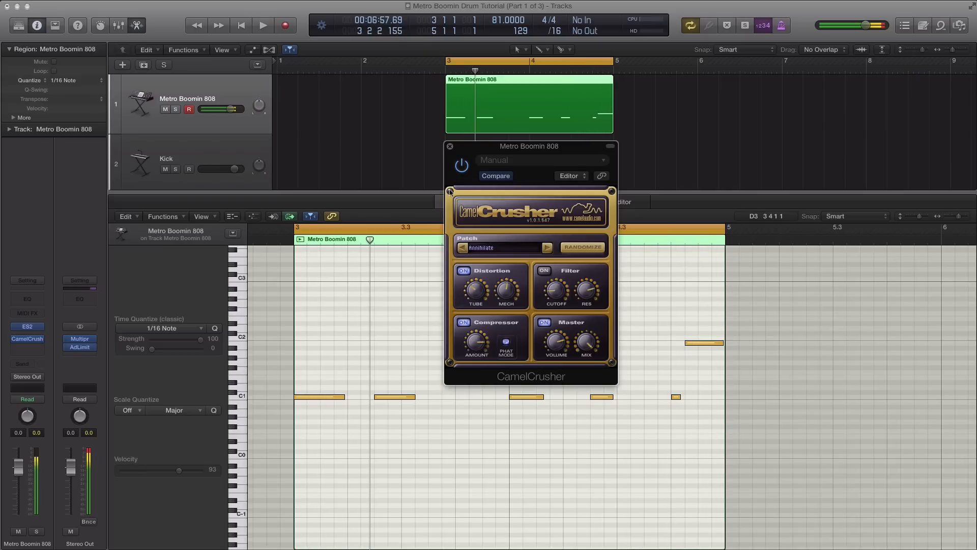
left_click(450, 147)
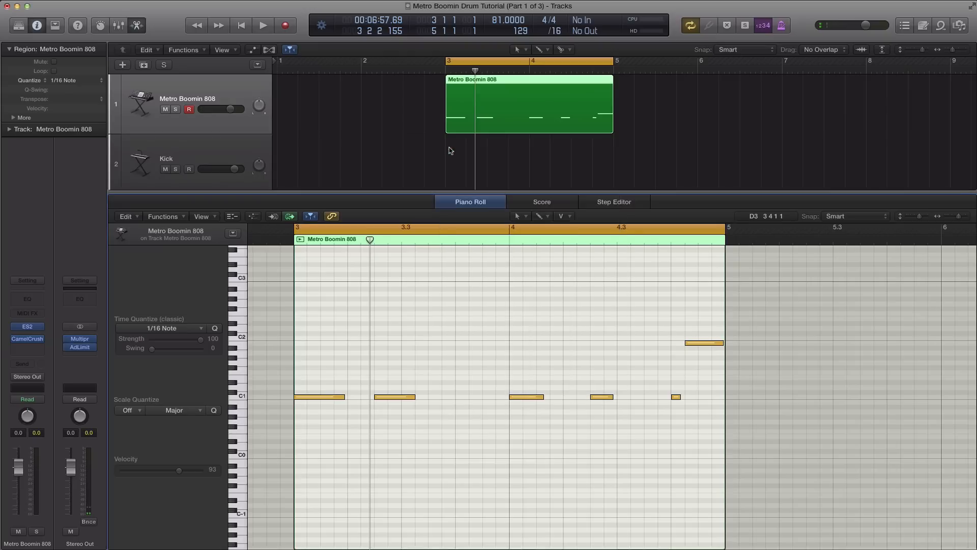
Add a Channel EQ to the Metro Boomin 808 channel and enable its high cut at about 500 Hz while the loop plays.
left_click(28, 301)
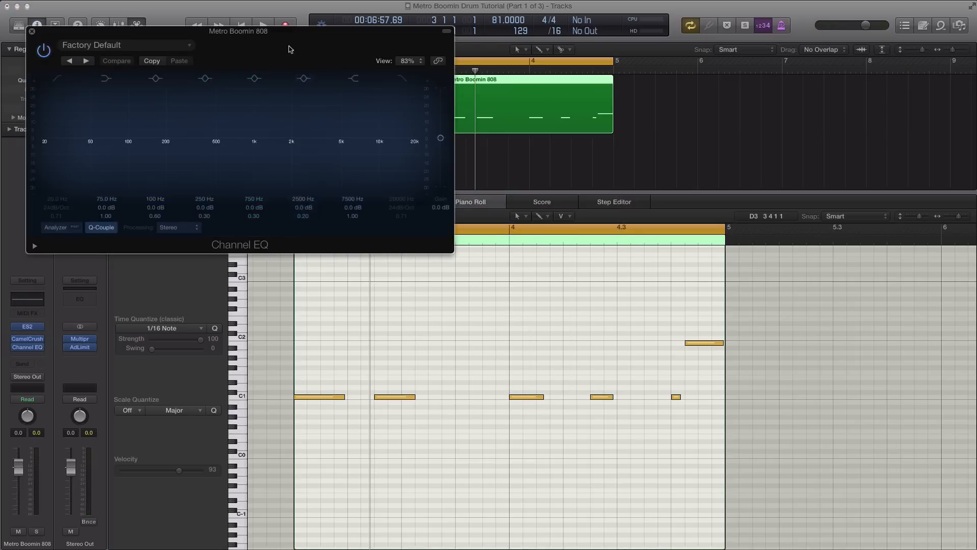
left_click_drag(290, 43, 458, 181)
key("space")
left_click(567, 209)
left_click_drag(578, 273, 366, 277)
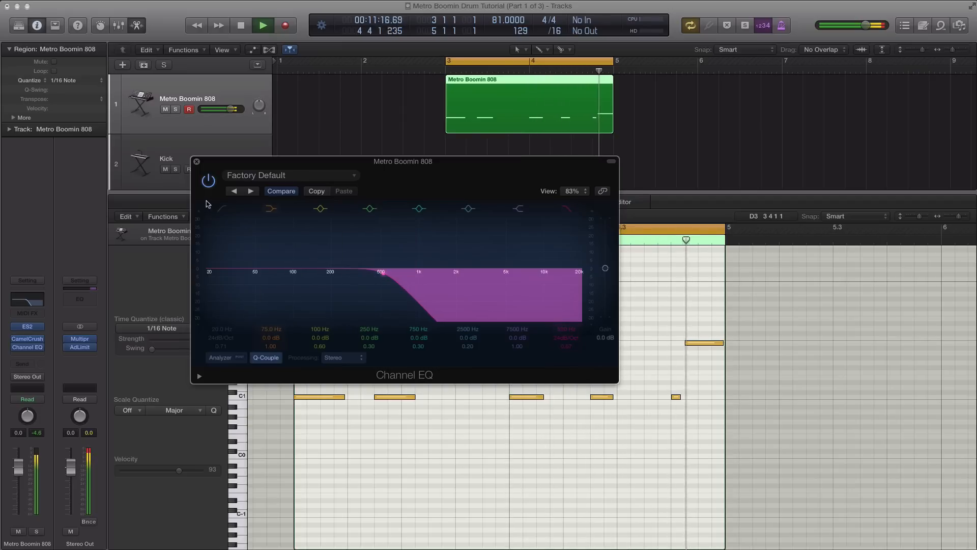
key("space")
Enable the low cut at 30 Hz with a 48 dB/Oct slope and dip the fourth EQ band to -2.0 dB at 192 Hz.
left_click(223, 211)
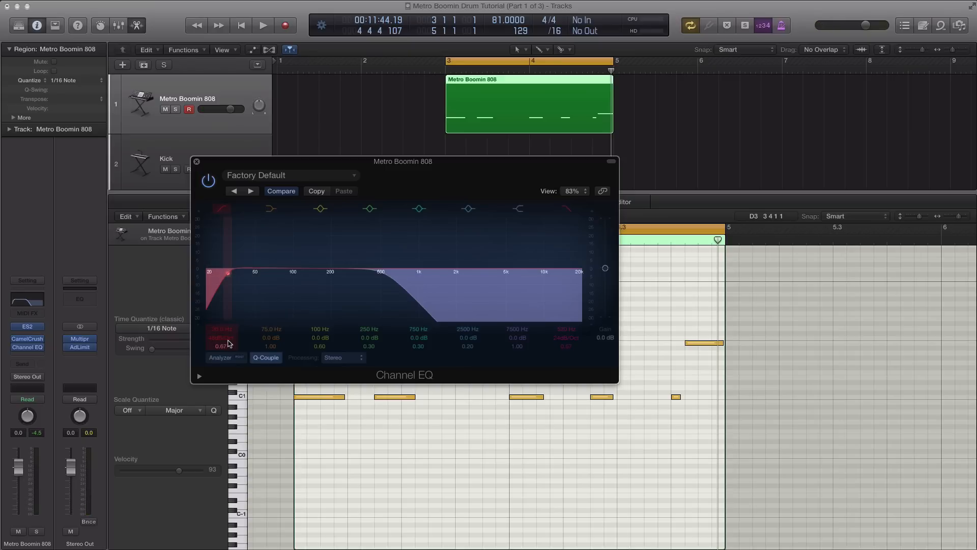
key("space")
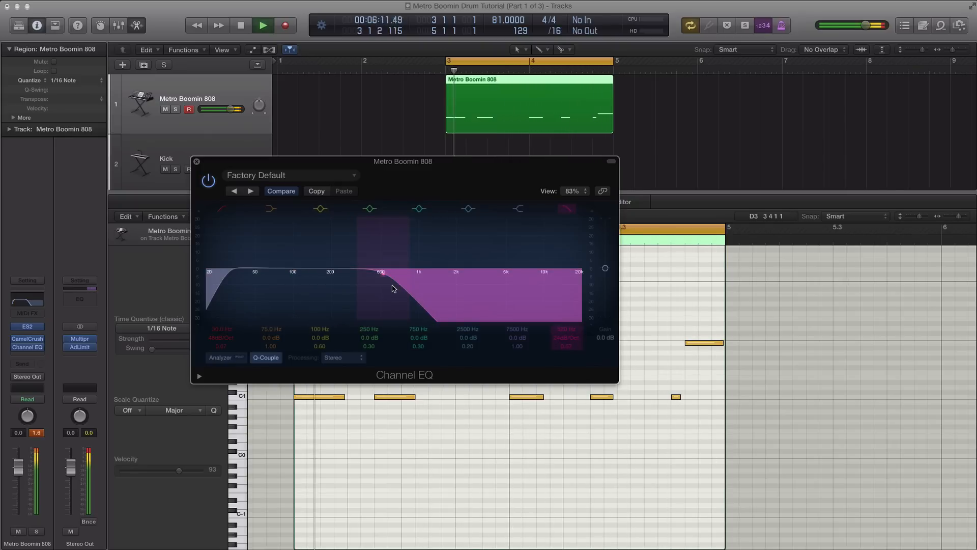
left_click_drag(351, 280, 329, 278)
key("space")
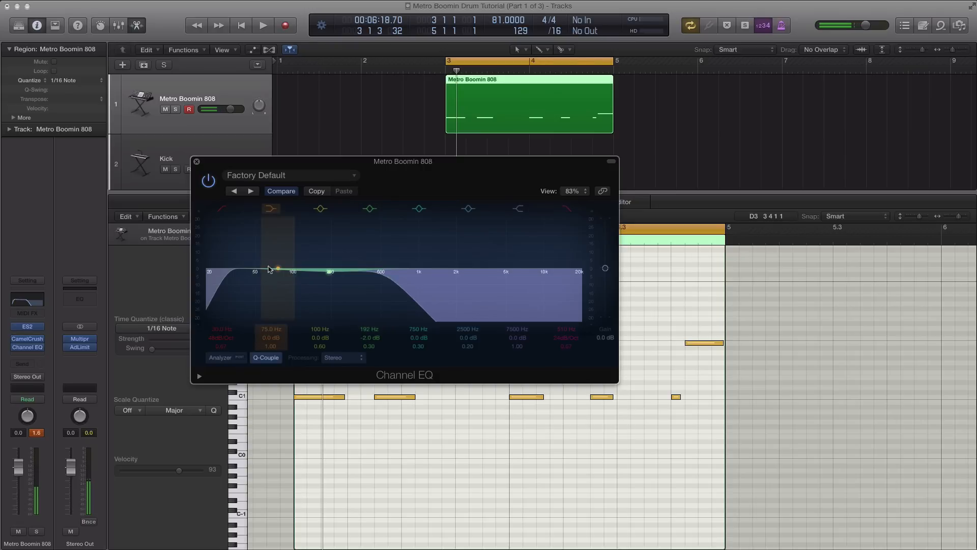
Boost the low shelf to +1.0 dB at 52 Hz and the third EQ band to +6.0 dB at 68 Hz.
mouse_move(276, 269)
left_mouse_down()
mouse_move(256, 270)
mouse_move(285, 268)
mouse_move(255, 262)
mouse_move(253, 223)
mouse_move(270, 221)
mouse_move(270, 252)
left_mouse_up()
key("space")
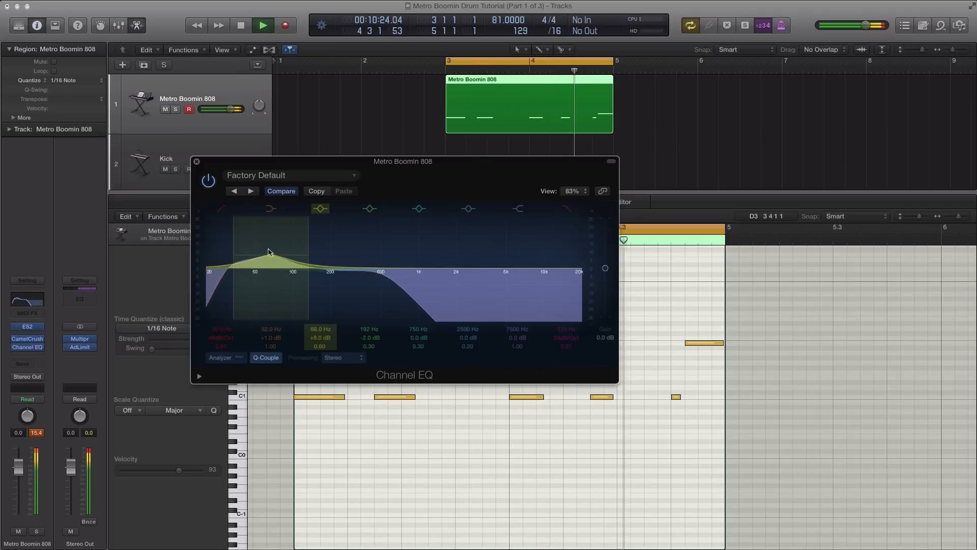
left_click_drag(270, 252, 270, 257)
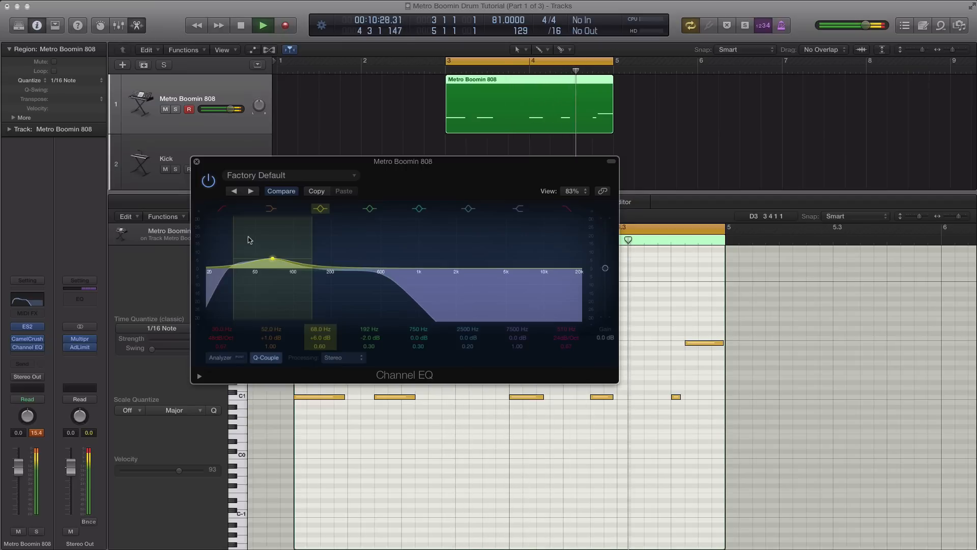
key("space")
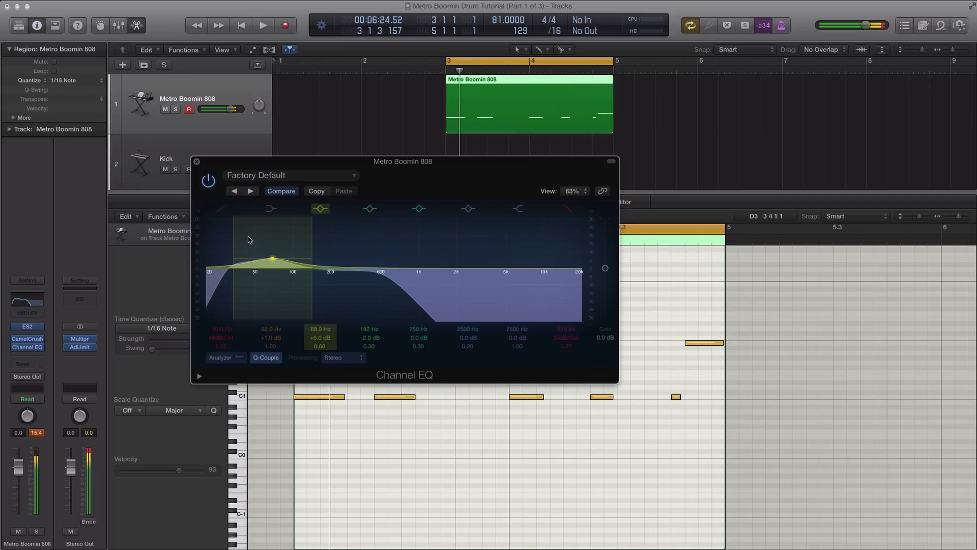
Lower the Metro Boomin 808 channel fader to about -10.8 dB while checking playback, and close the Channel EQ.
left_click_drag(21, 474, 21, 479)
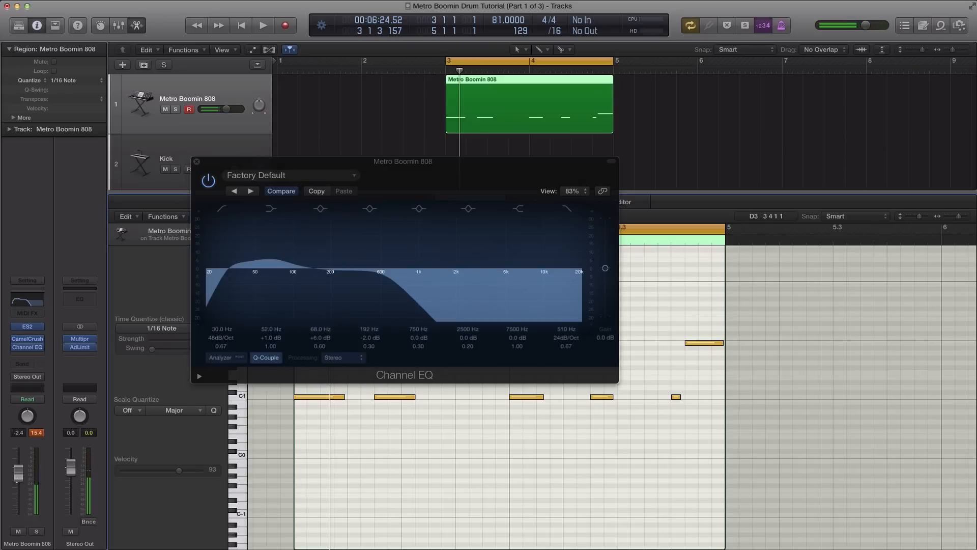
key("space")
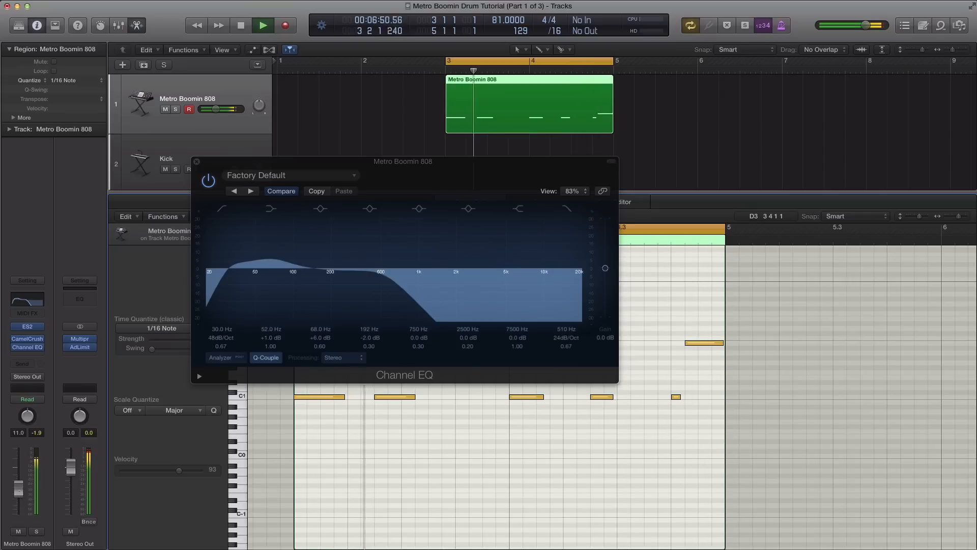
key("space")
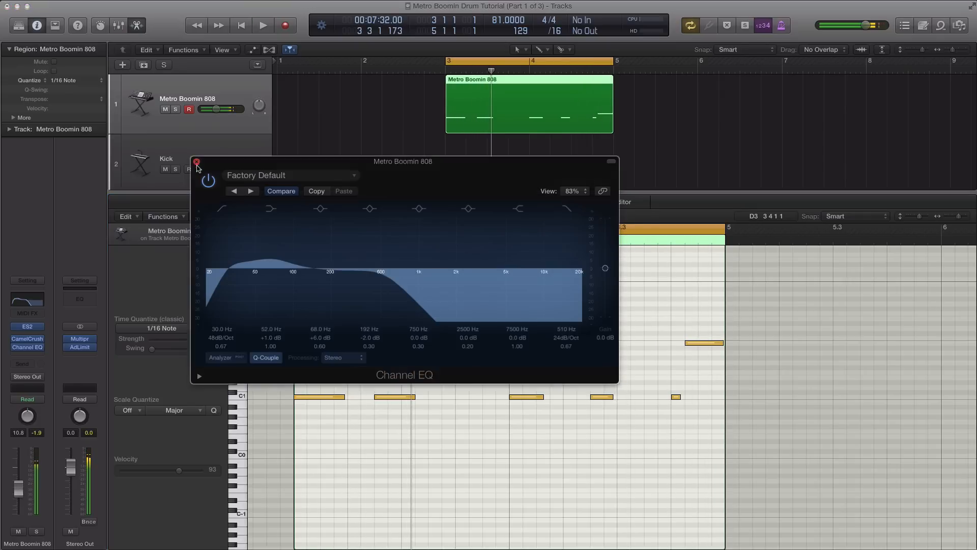
left_click(197, 163)
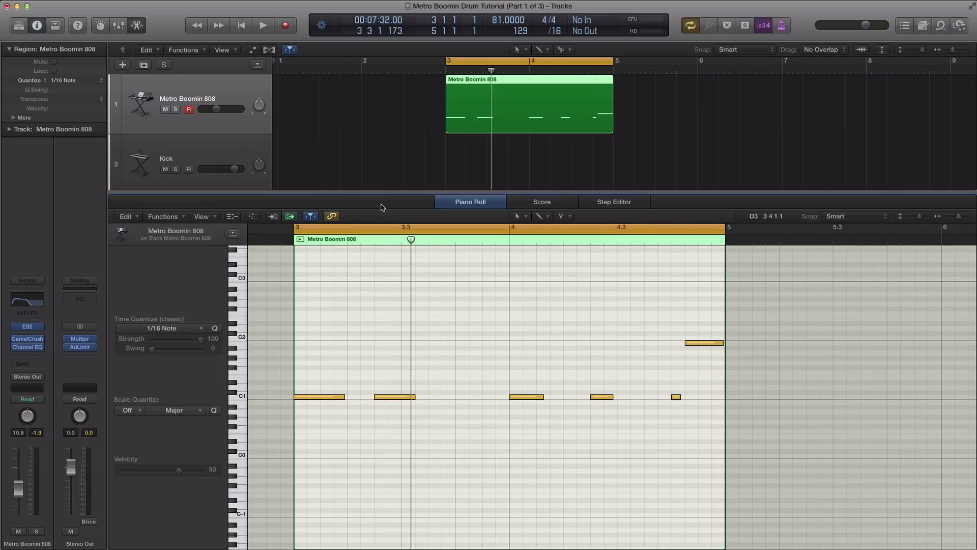
Shrink the Piano Roll area to enlarge the track view and deselect the 808 region.
left_click_drag(448, 192, 441, 392)
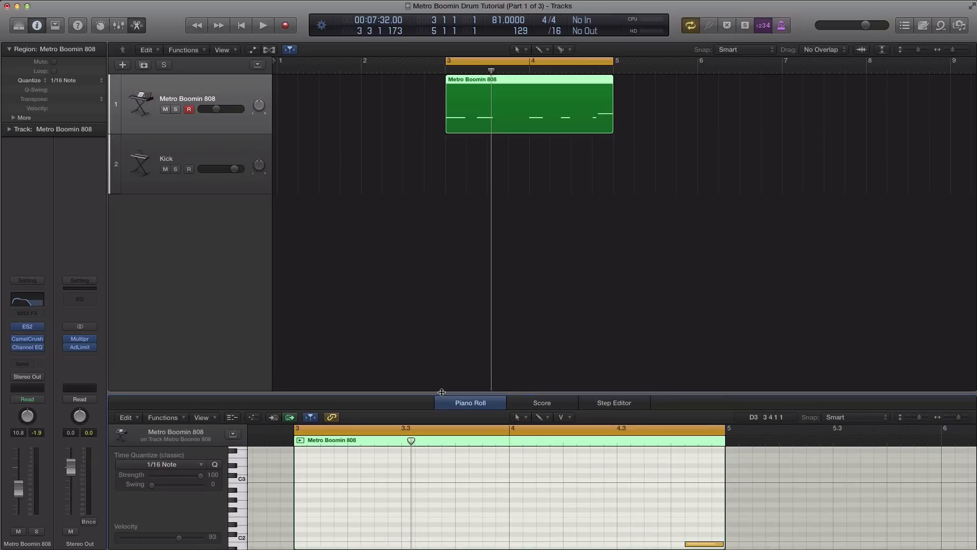
left_click(567, 172)
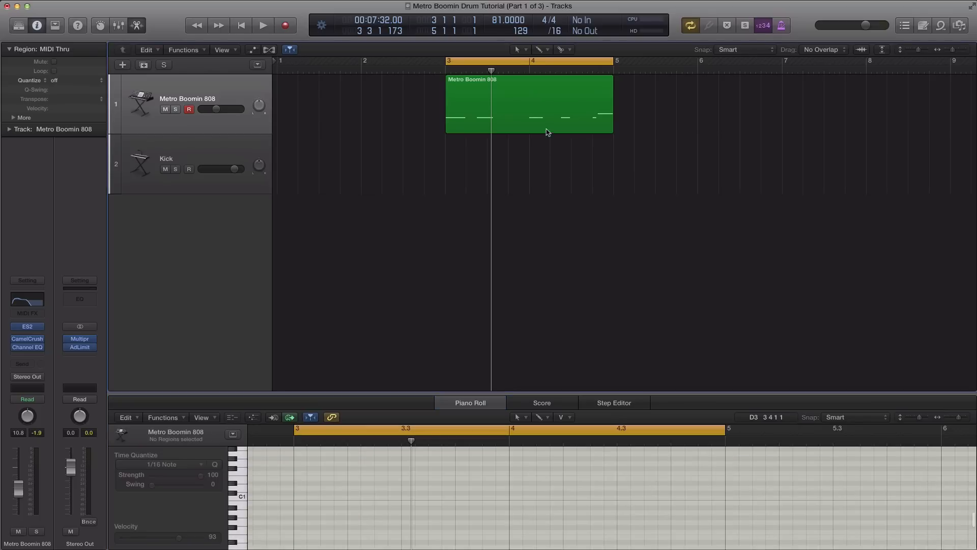
Copy the Metro Boomin 808 region onto the Kick track at bar 3, enlarge the Piano Roll and mute all six copied notes.
left_click_drag(578, 116, 540, 168)
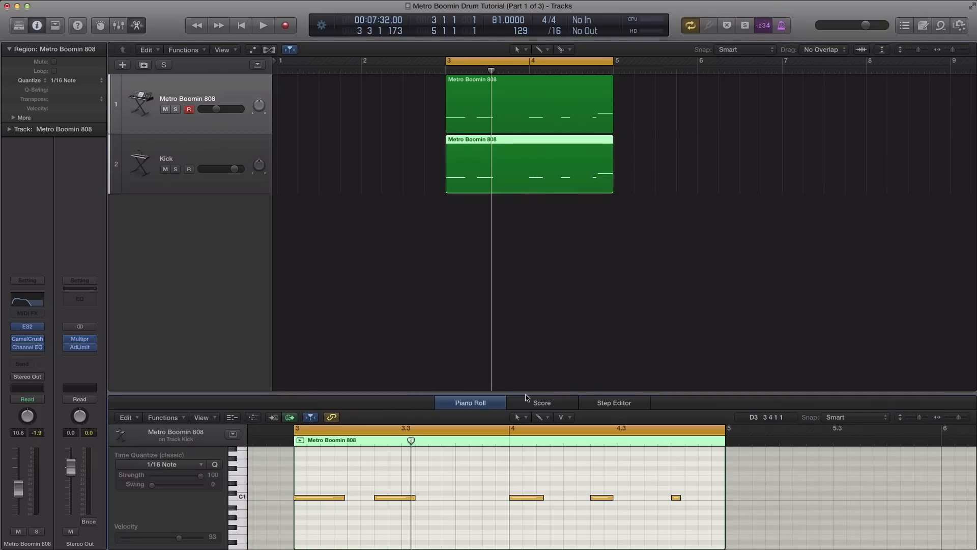
left_click_drag(547, 394, 547, 217)
left_click_drag(766, 416, 241, 296)
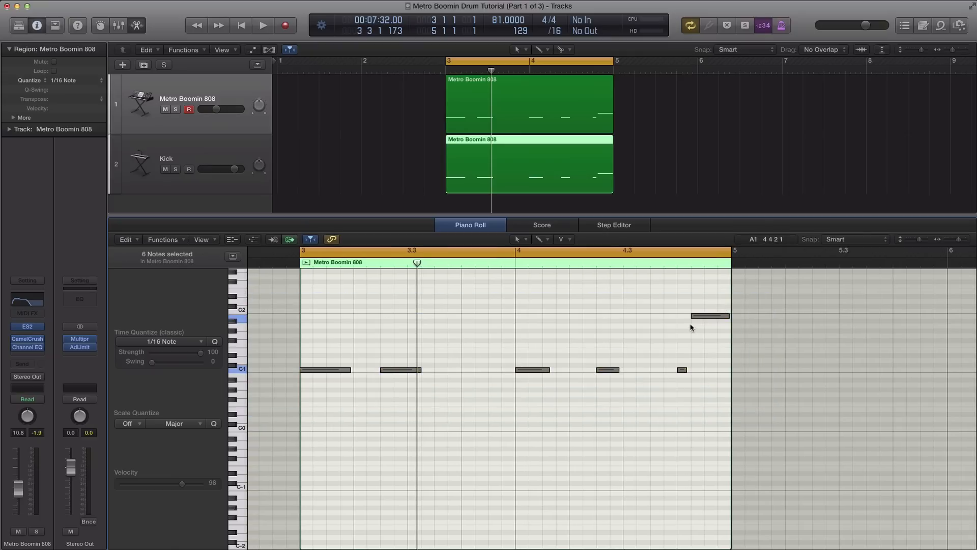
Add a sixteenth-length kick note just below C0 at the start of bar 3, and set Kick to +4.7 dB and the 808 to -11.0 dB.
key("space")
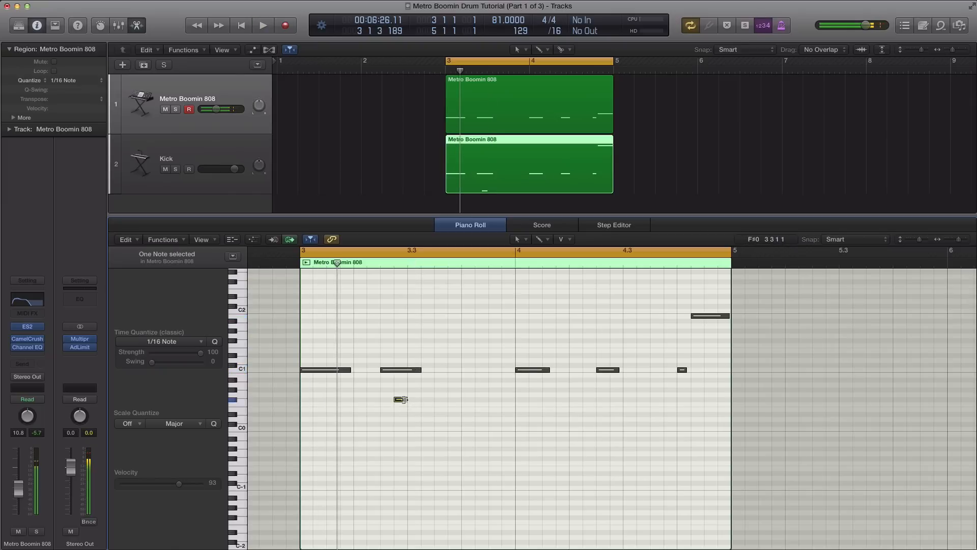
left_click_drag(400, 401, 307, 442)
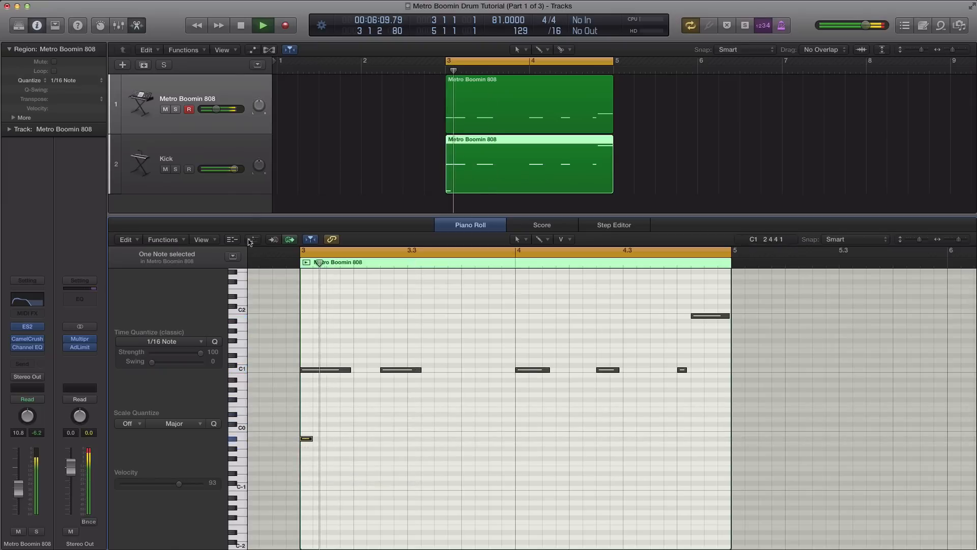
mouse_move(236, 169)
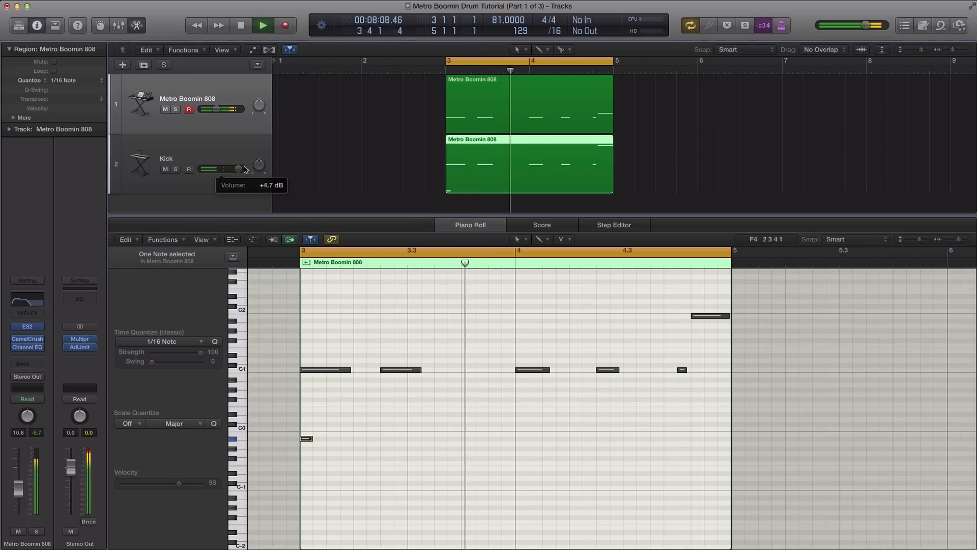
left_click_drag(216, 109, 217, 109)
key("space")
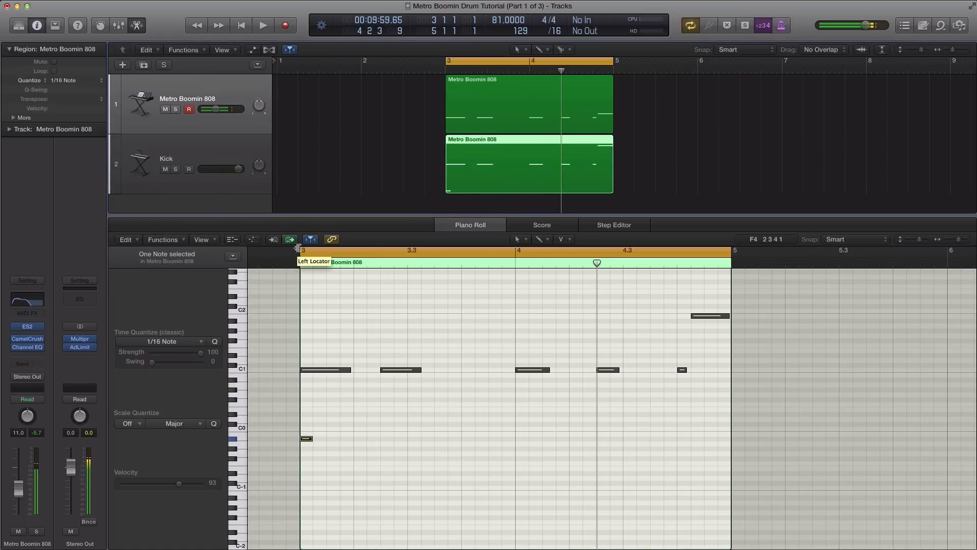
Copy the kick note to line up with the start of each remaining muted 808 note, and slightly lower the Metro Boomin 808 volume.
left_click_drag(312, 438, 604, 440)
left_click_drag(677, 442, 699, 441)
key("space")
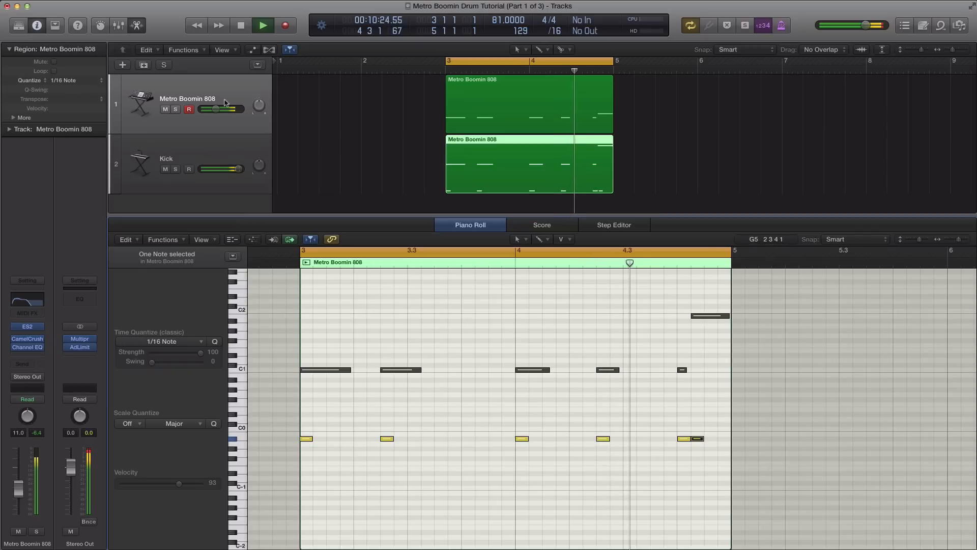
left_click_drag(215, 110, 214, 109)
Add a Channel EQ to the Kick track and enable a steeper low cut below about 50 Hz.
left_click(150, 168)
key("space")
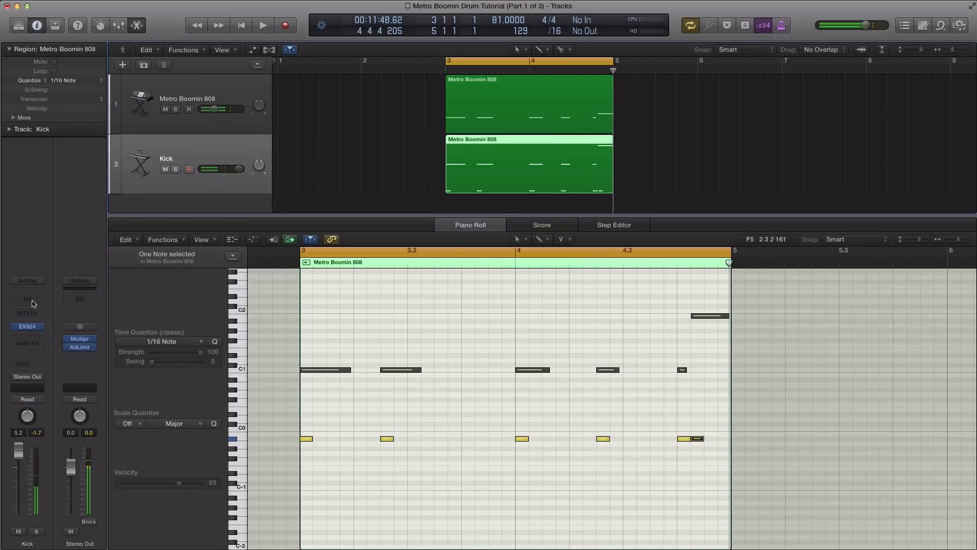
left_click(32, 304)
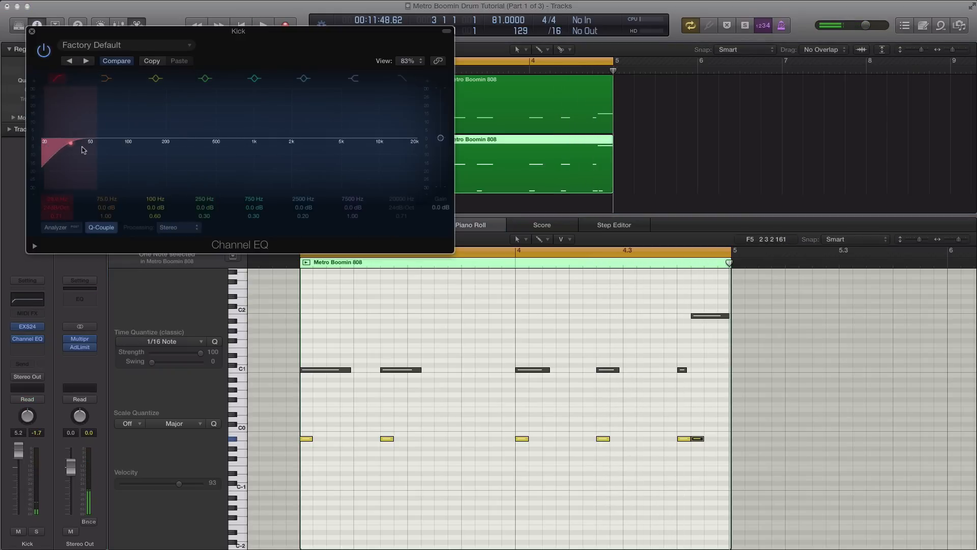
left_click_drag(56, 210, 56, 203)
key("space")
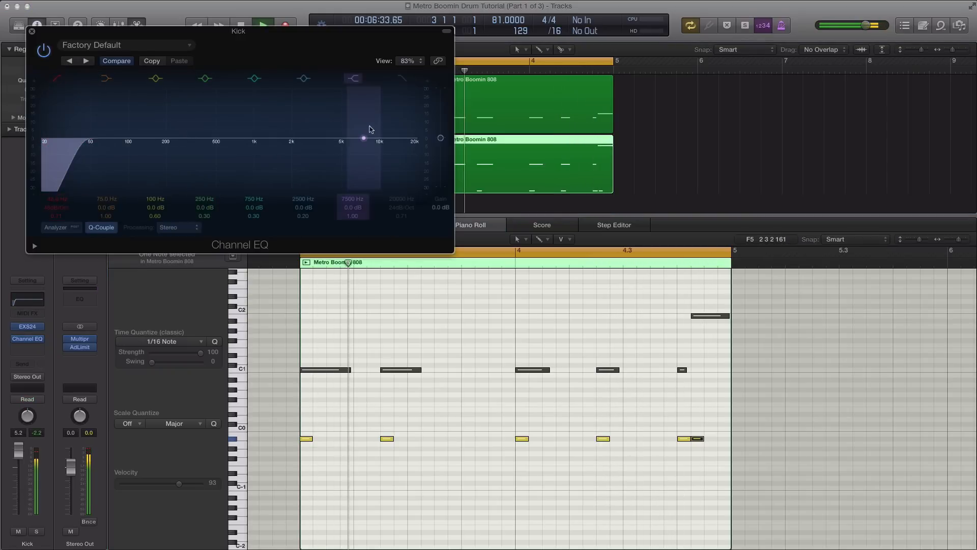
Boost the Kick EQ's high shelf by about 5 dB around 5.5 kHz, adjust its low end, and close the EQ.
left_click_drag(365, 138, 346, 131)
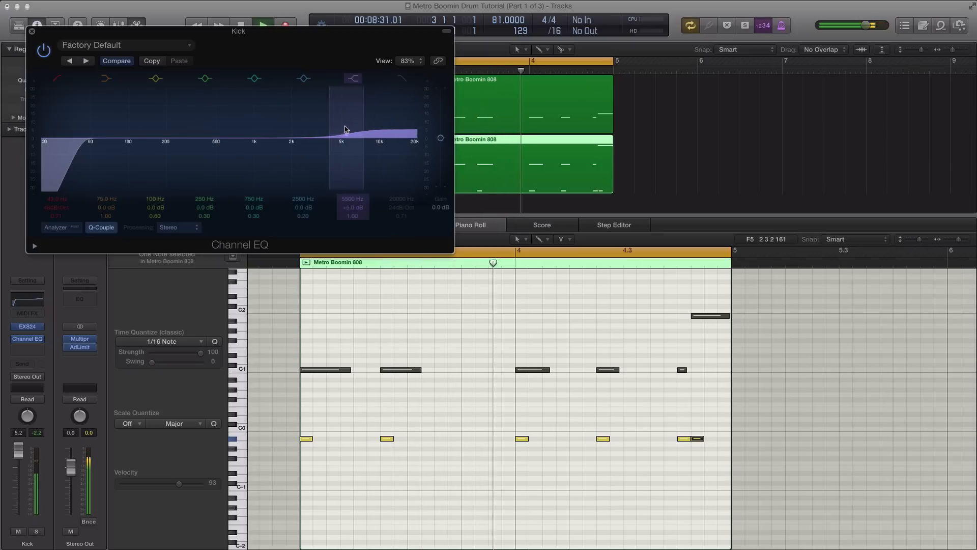
left_click_drag(82, 143, 162, 135)
left_click(31, 32)
key("space")
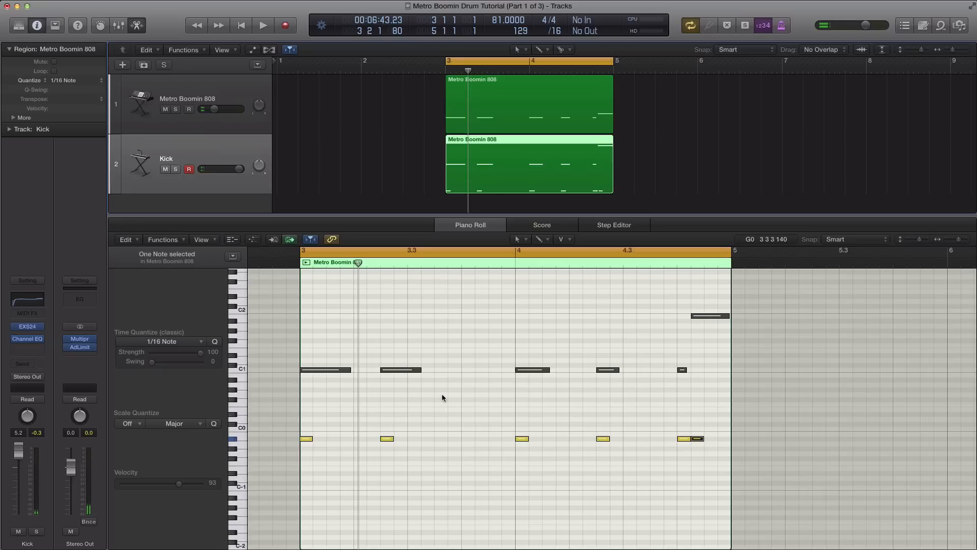
Add kick notes one sixteenth before the second, third and fourth kick hits and on the last sixteenth of bar 4, checking them in playback.
left_click(372, 439)
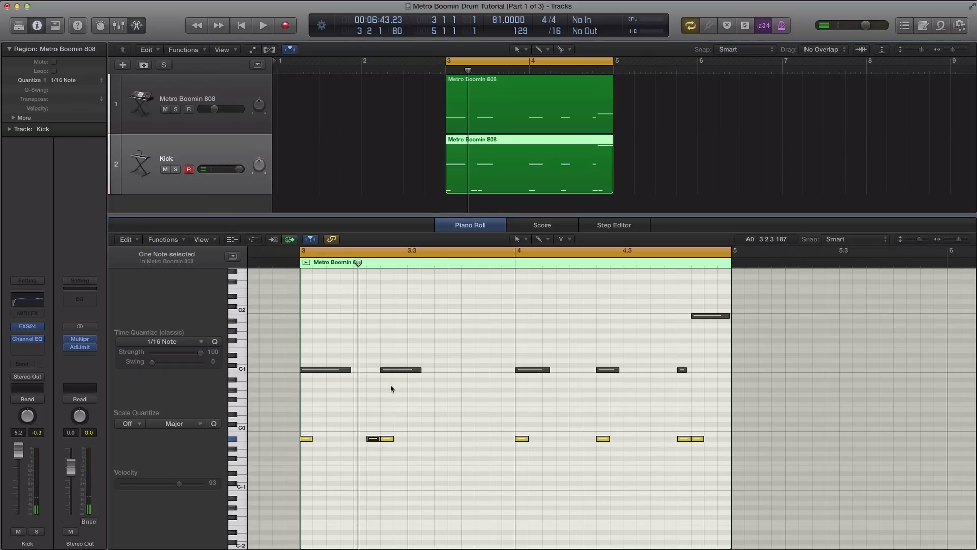
key("space")
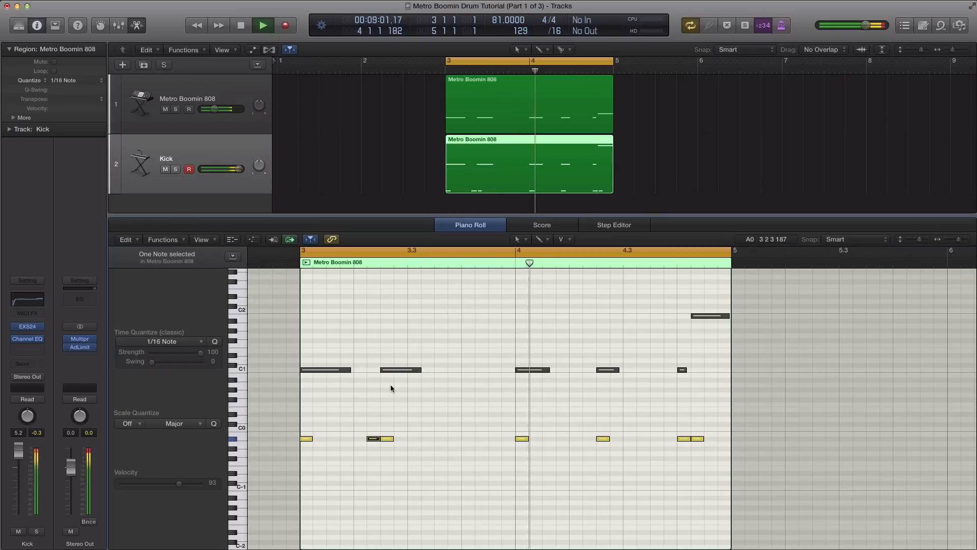
key("space")
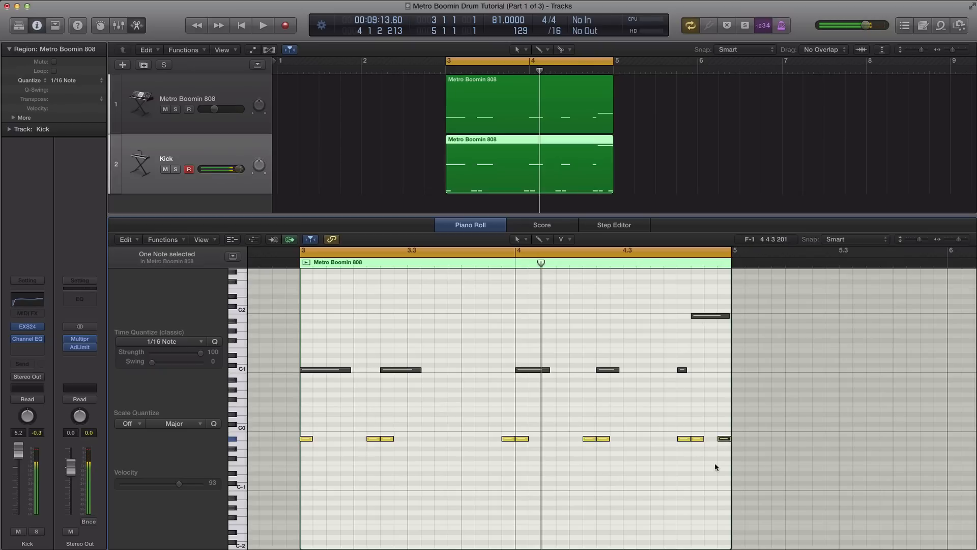
key("space")
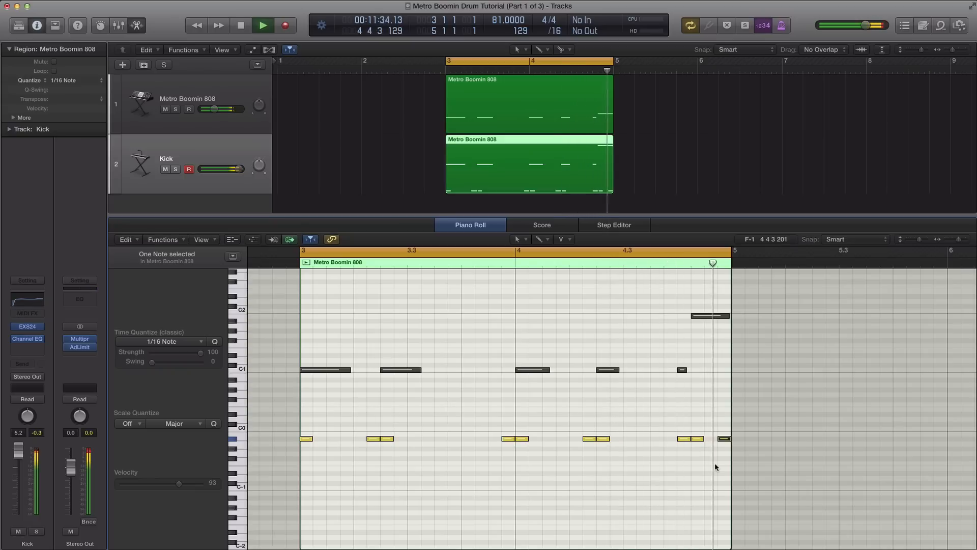
key("space")
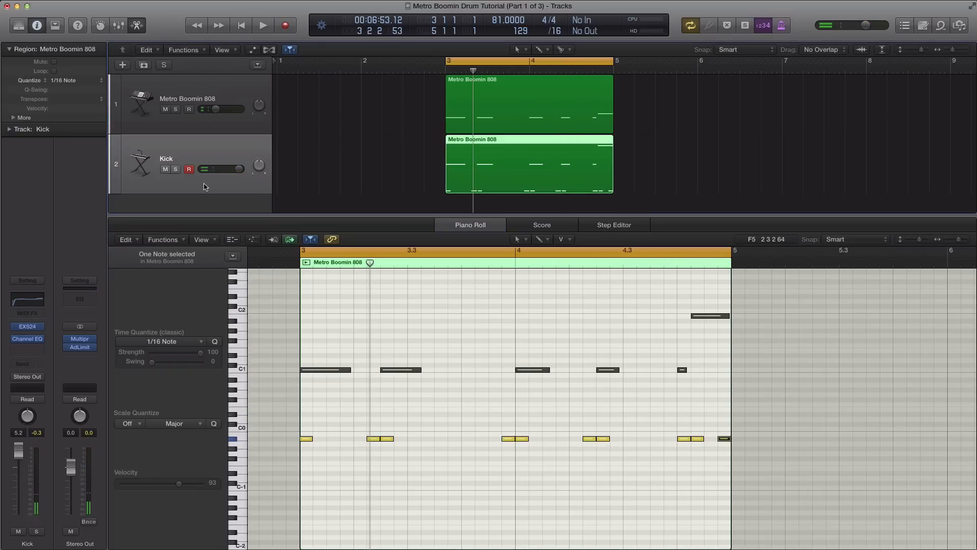
Lower the high cut on the Metro Boomin 808's Channel EQ to between 200 and 500 Hz with an 18 dB/Oct slope.
key("space")
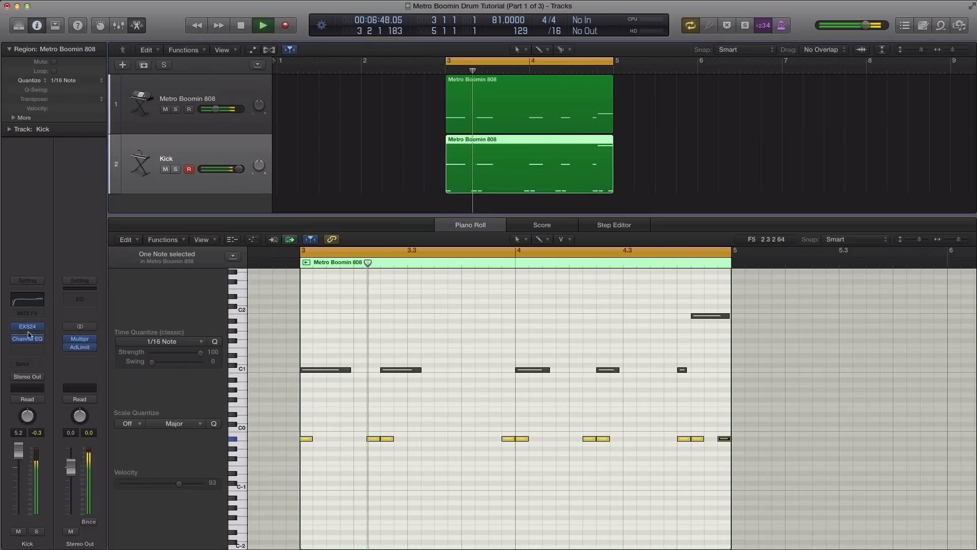
left_click(177, 84)
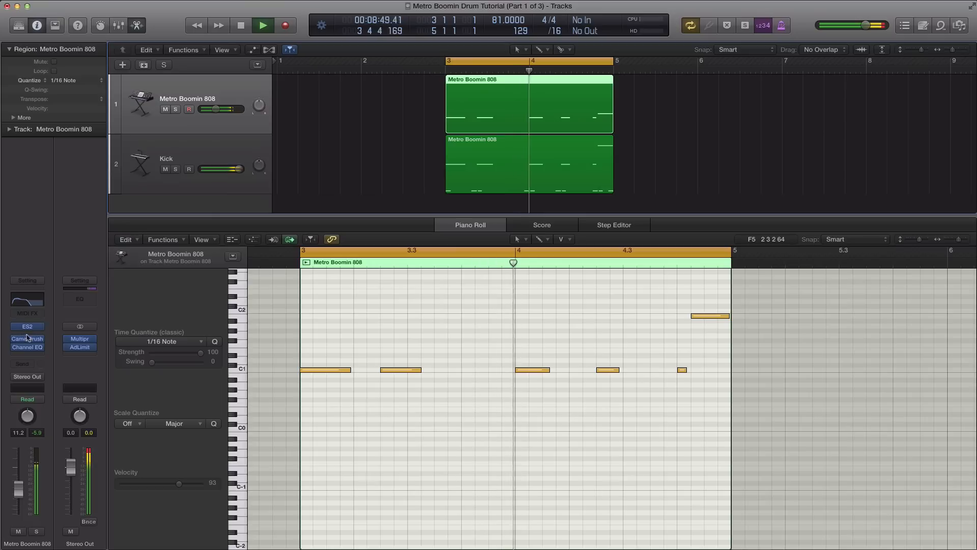
left_click(27, 347)
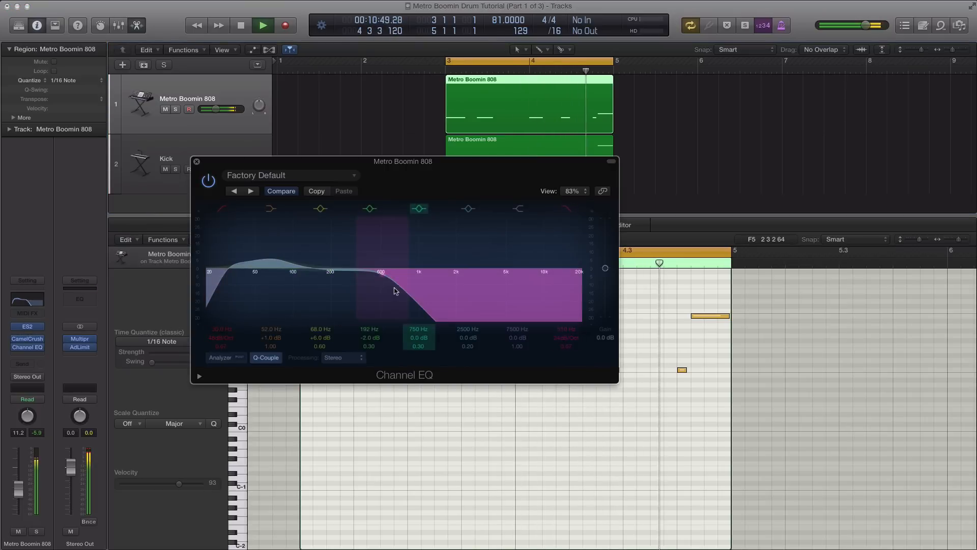
left_click_drag(397, 288, 355, 289)
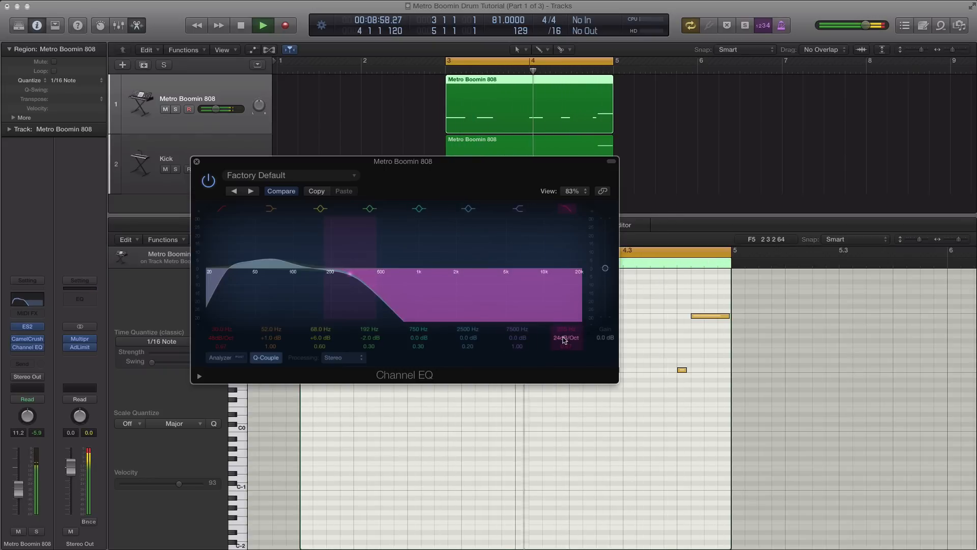
left_click_drag(564, 340, 564, 347)
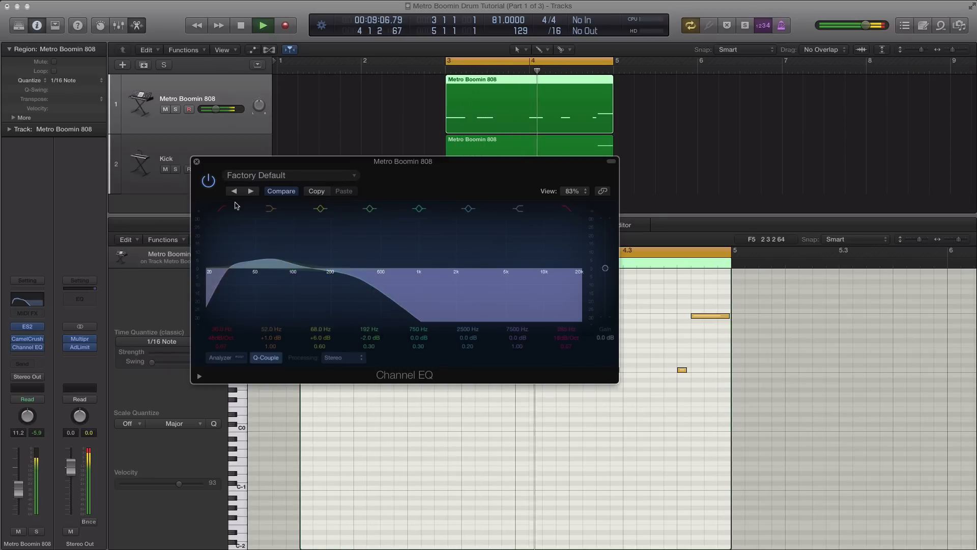
Set the 808's third EQ band to +8.0 dB at 62 Hz, close the EQ and lower the 808 volume to -11.6 dB.
left_click_drag(273, 258, 268, 256)
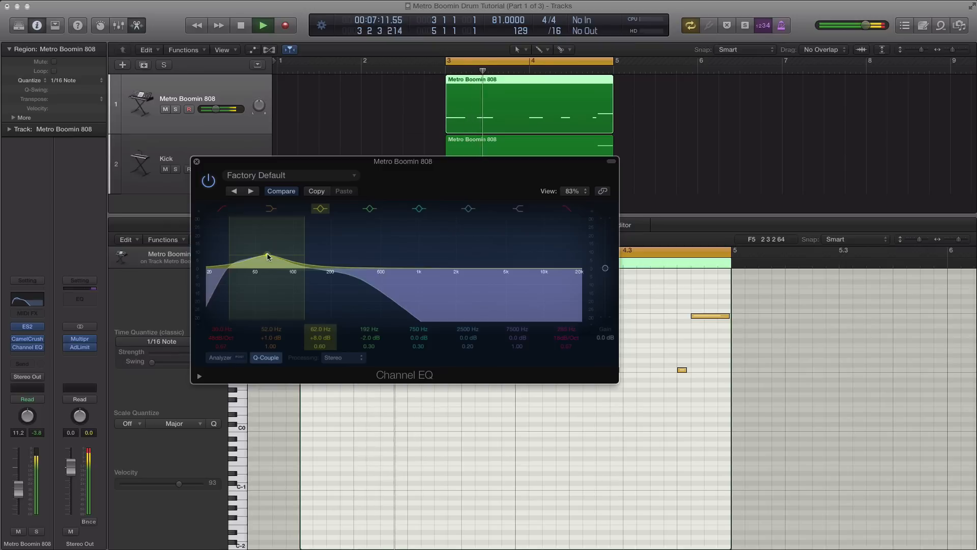
left_click(197, 161)
left_click_drag(215, 113, 215, 113)
key("space")
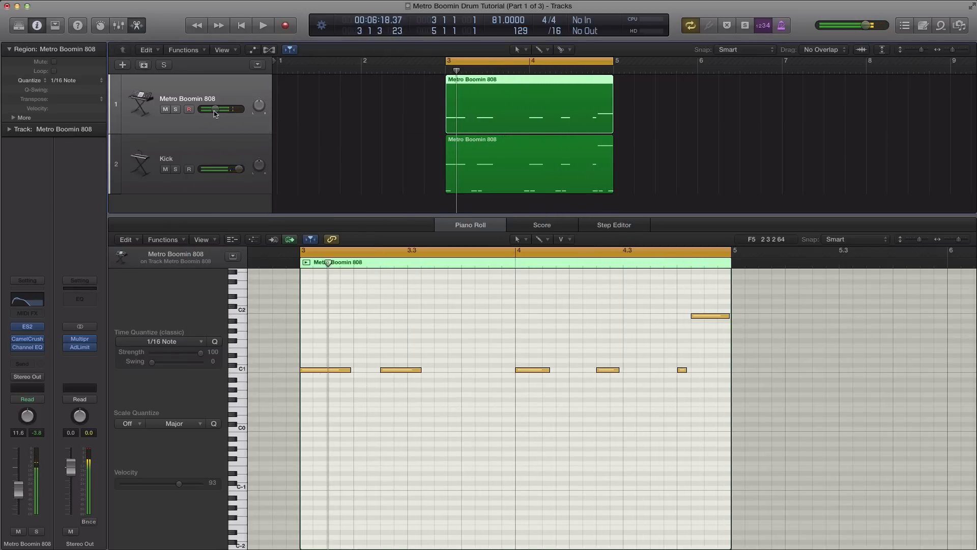
Rebalance the levels during playback by slightly lowering the Kick volume and raising the Metro Boomin 808 to -10.4 dB.
key("space")
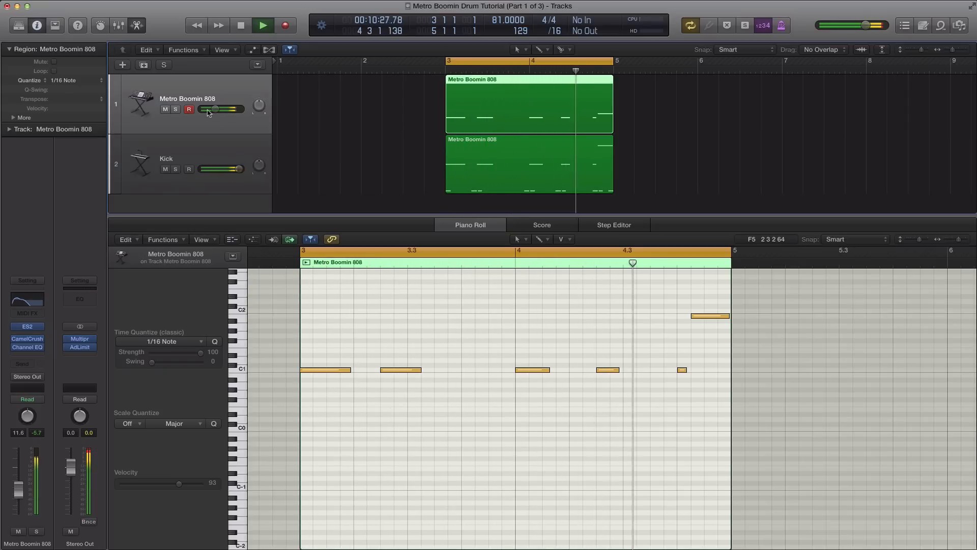
left_click_drag(239, 169, 235, 169)
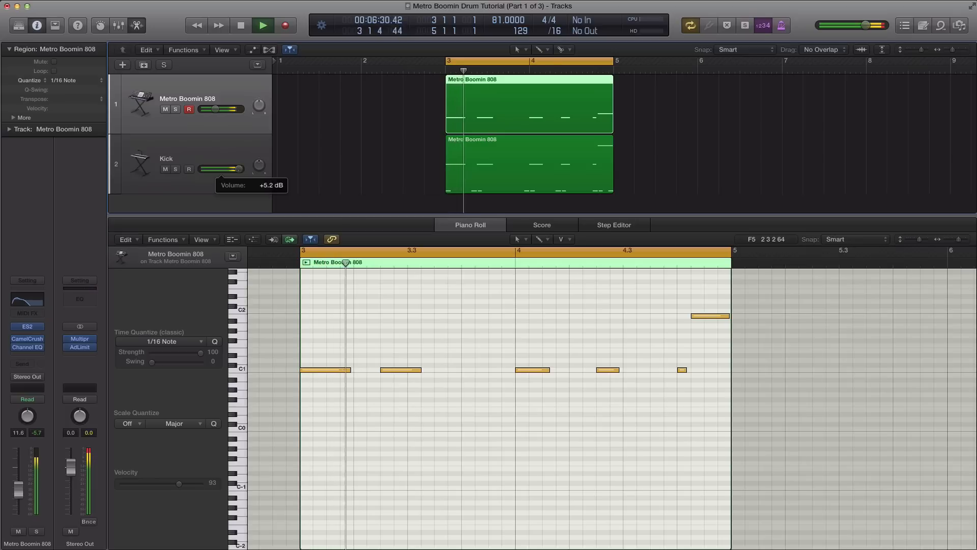
left_click_drag(215, 109, 219, 110)
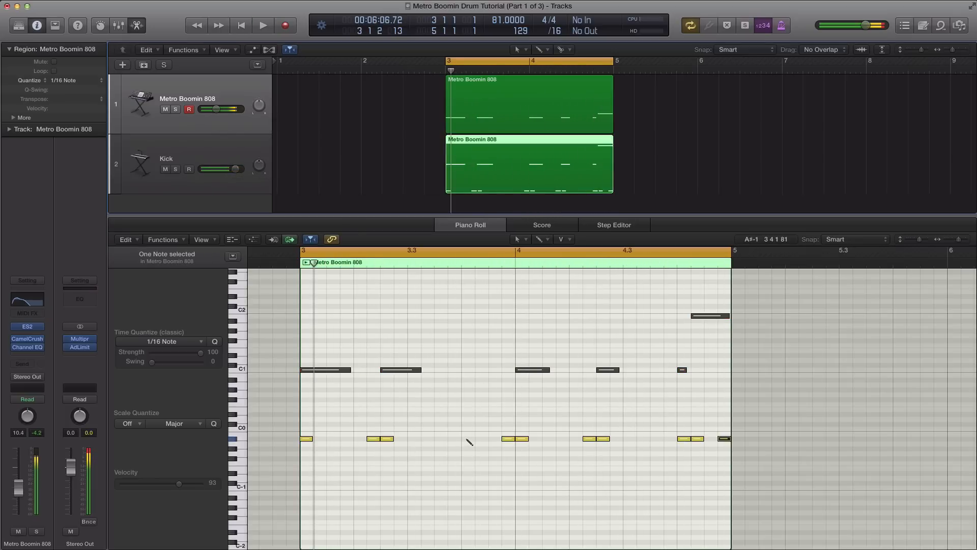
Add a kick note on beat 4 of bar 3 and lengthen the kick note just before beat 3 of bar 4 to an eighth.
left_click(468, 439, "super")
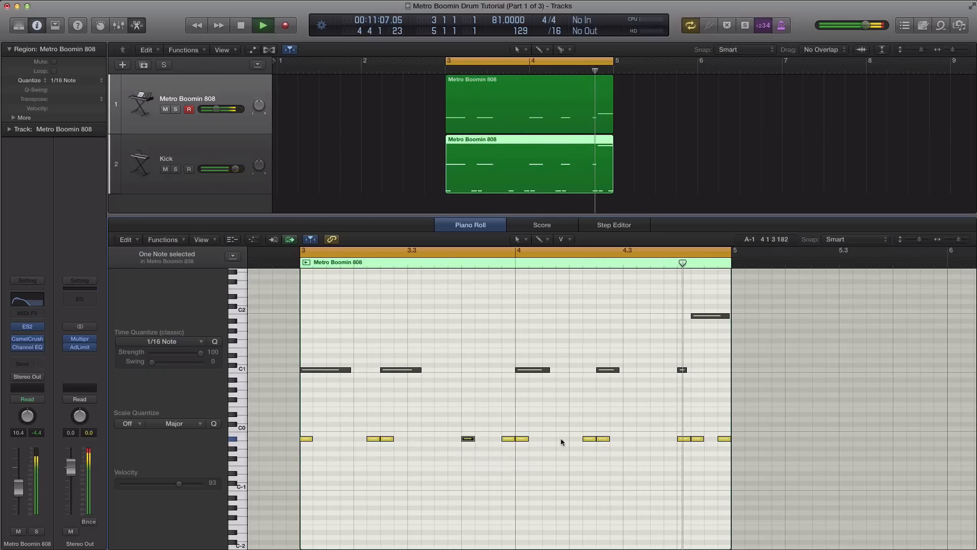
left_click_drag(609, 438, 622, 441)
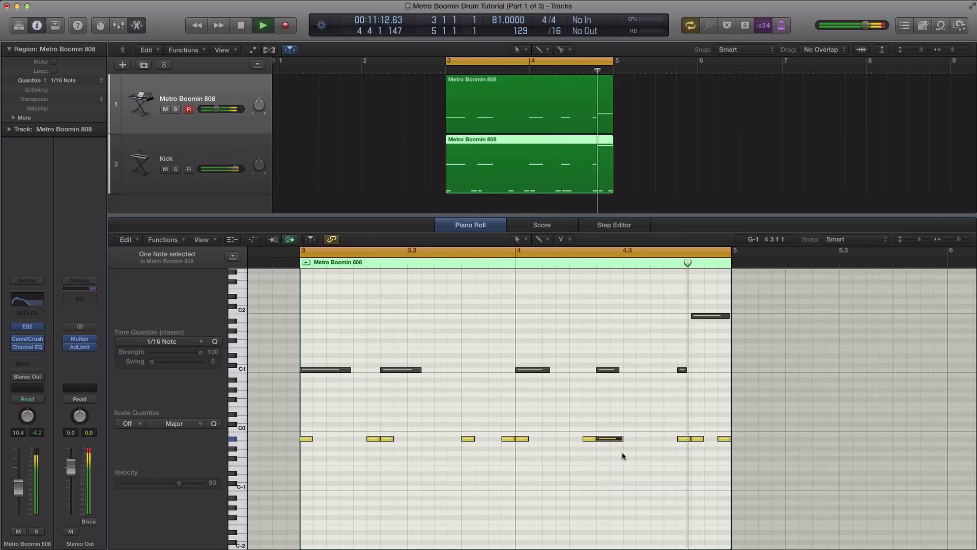
Audition the combined 808 and kick loop, and select the Metro Boomin 808 track.
mouse_move(217, 112)
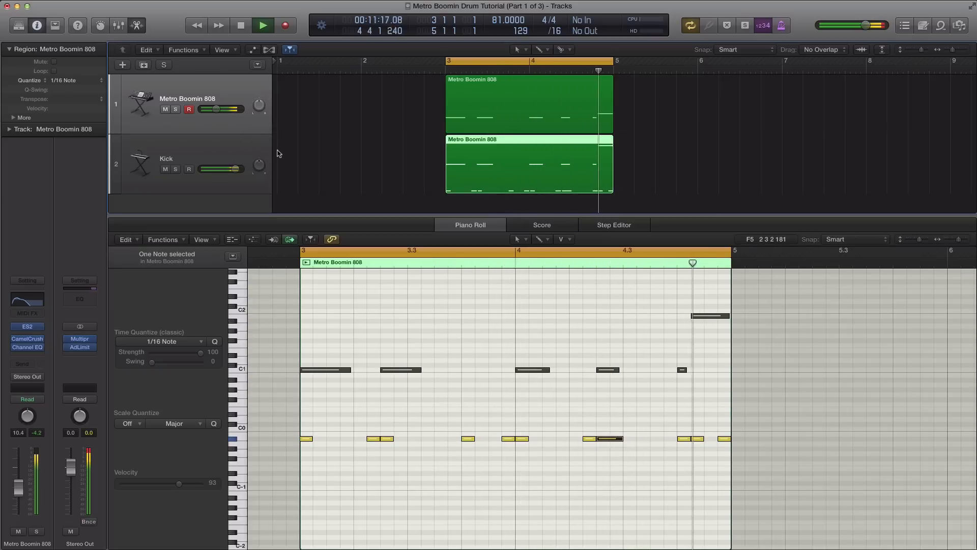
key("space")
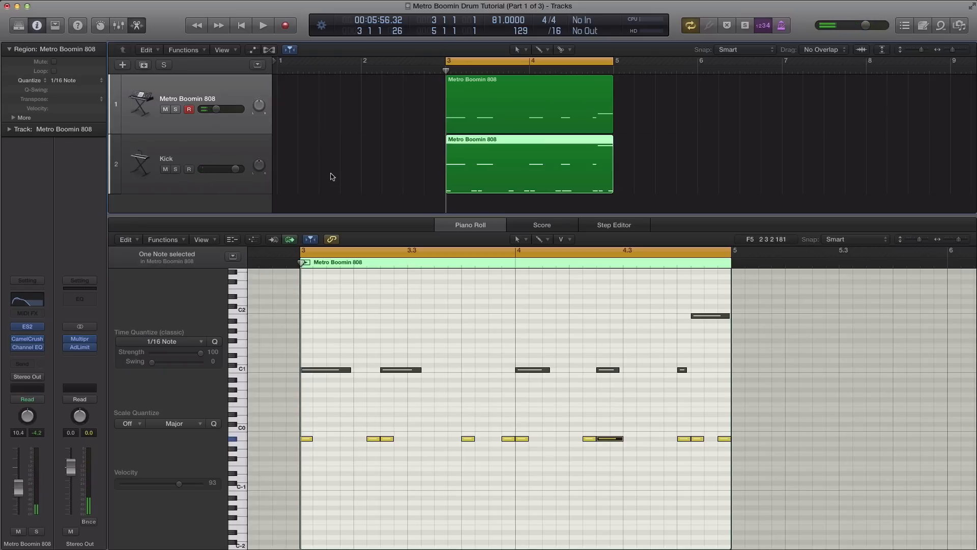
left_click(175, 80)
key("space")
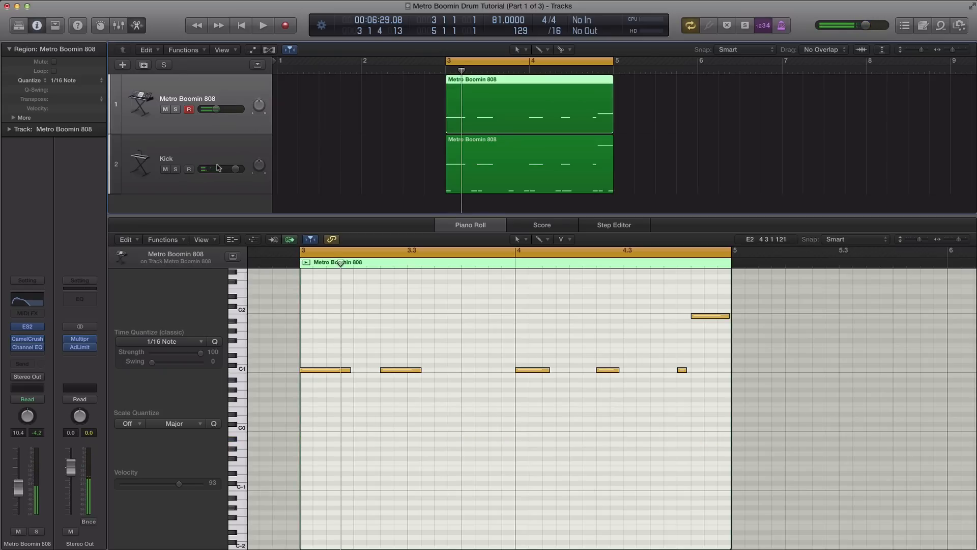